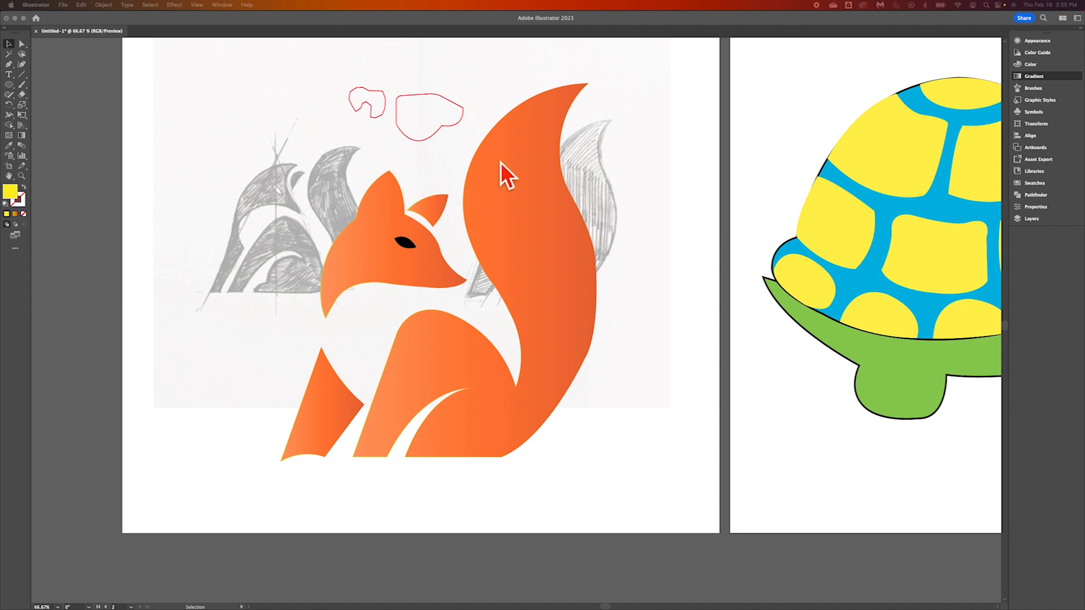
# Lock the turtle's layer, Layer 3, and hide the sketch template on Layer 1
pyautogui.hscroll(-3, 398, 246)
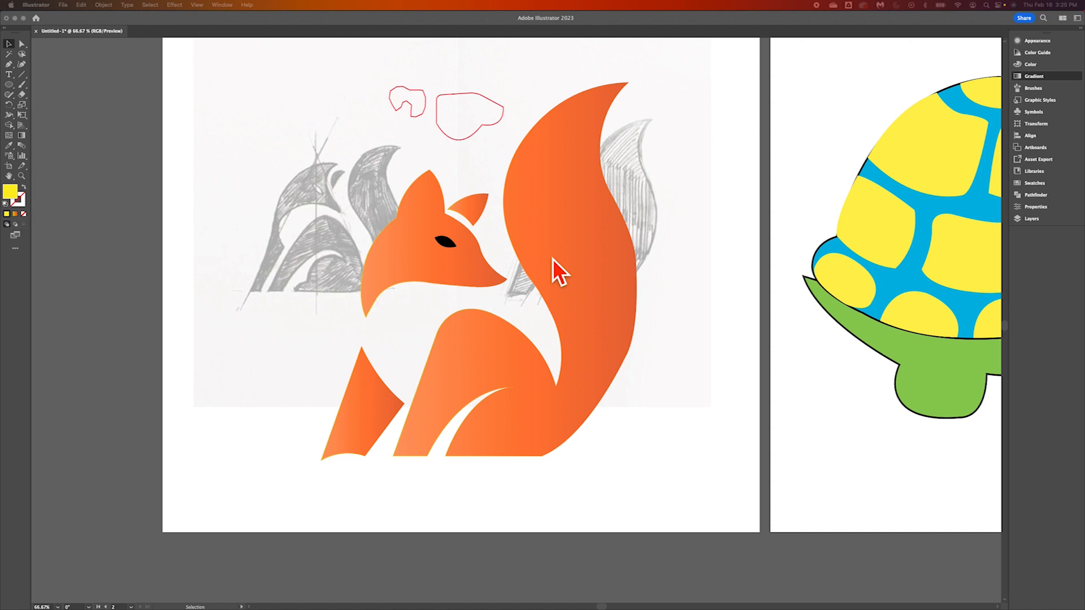
pyautogui.click(1028, 220)
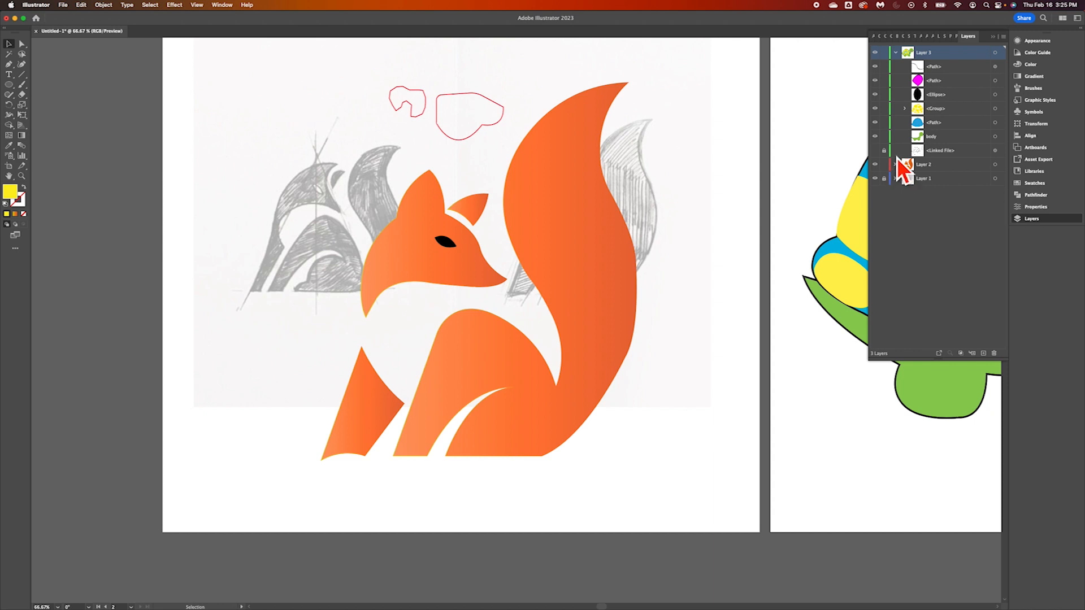
pyautogui.click(899, 54)
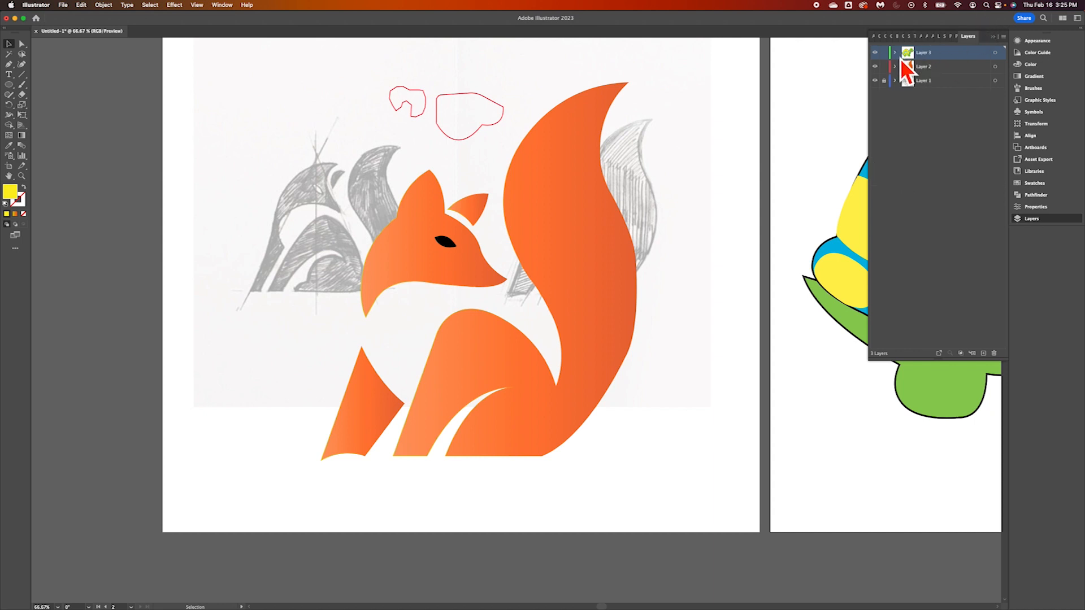
pyautogui.click(884, 53)
pyautogui.hscroll(3, 517, 197)
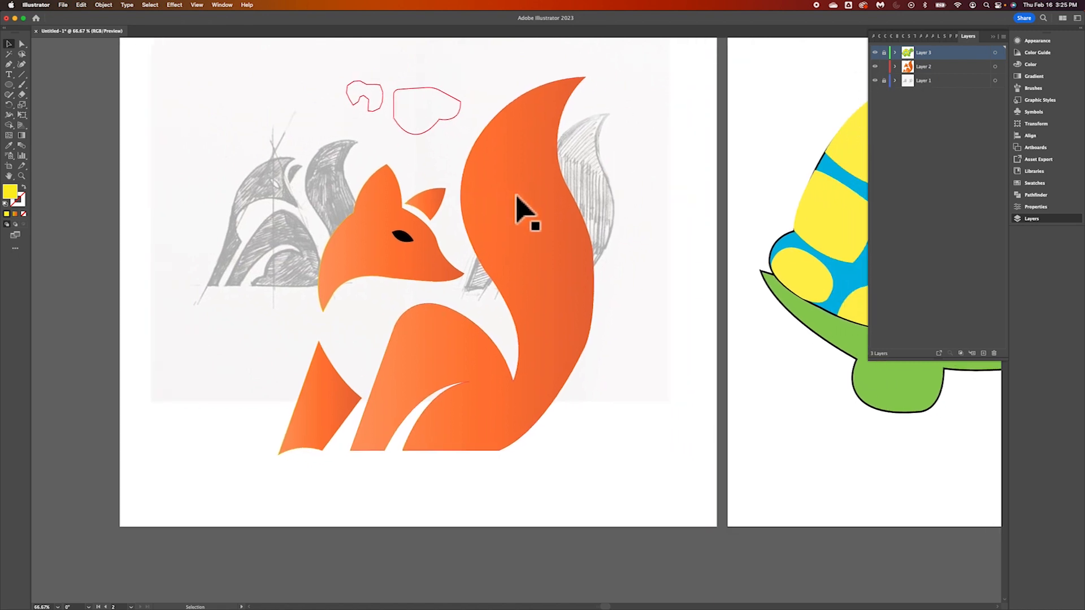
pyautogui.click(875, 82)
pyautogui.hscroll(-3, 577, 225)
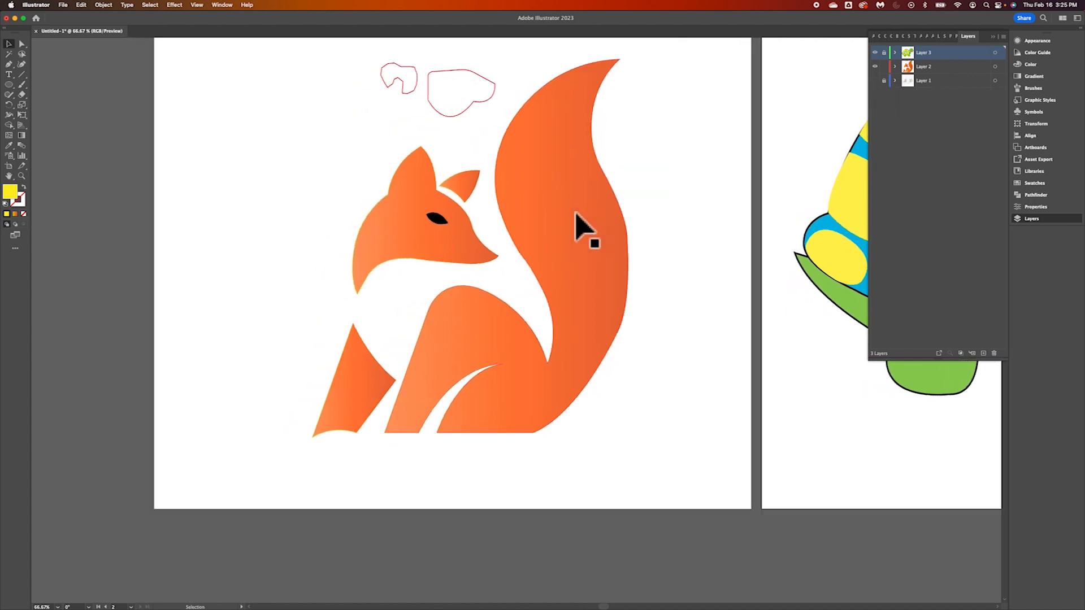
pyautogui.hscroll(1, 575, 225)
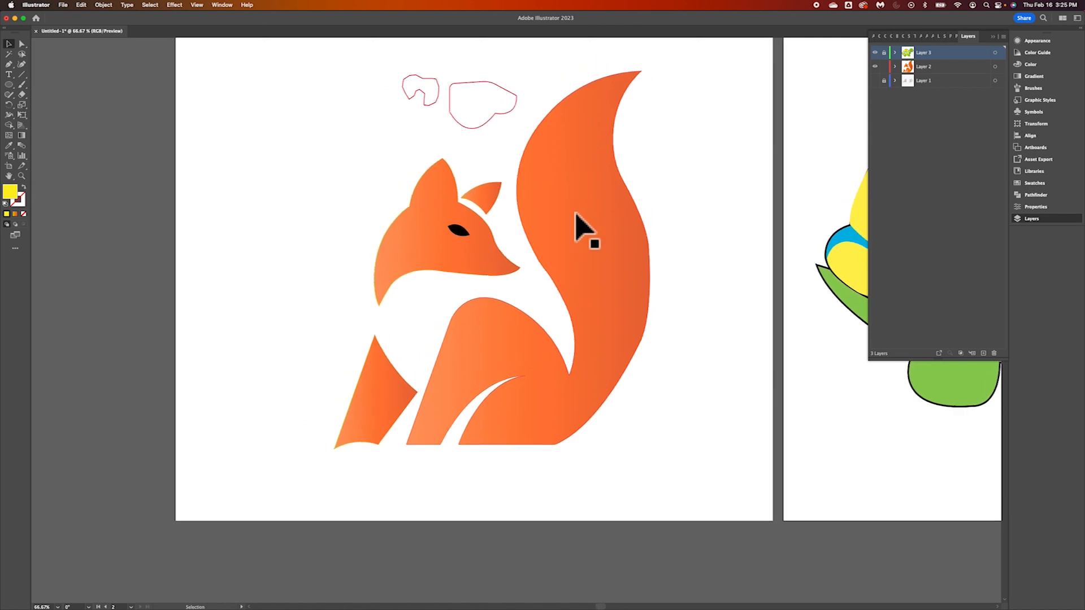
# Recolour the first stop of the fox's body-and-tail gradient yellow and shift the midpoint after it to about 59%
pyautogui.click(557, 231)
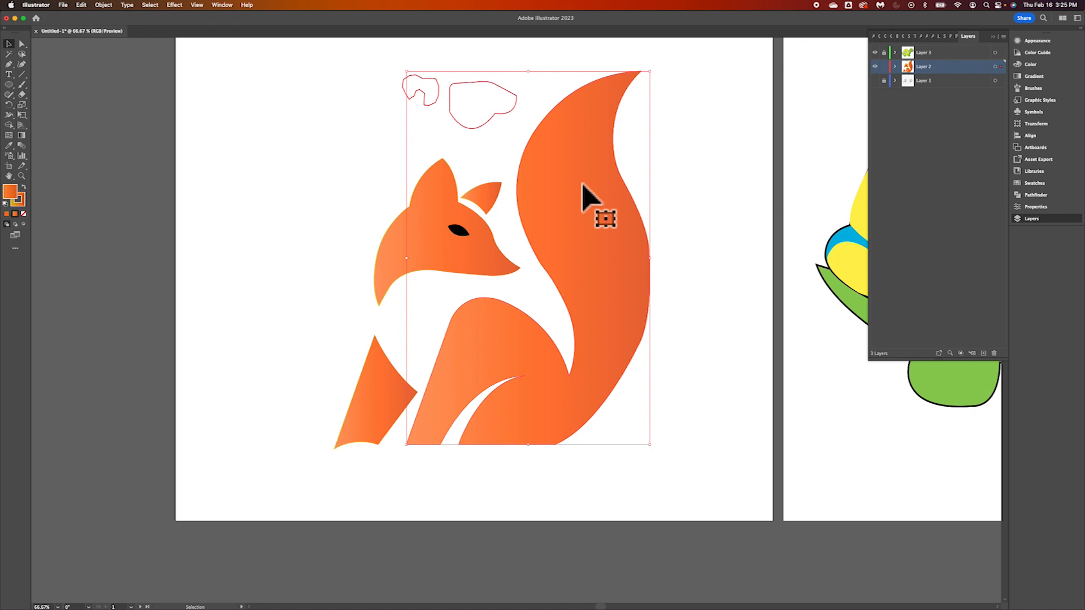
pyautogui.press('a')
pyautogui.press('super+equal')
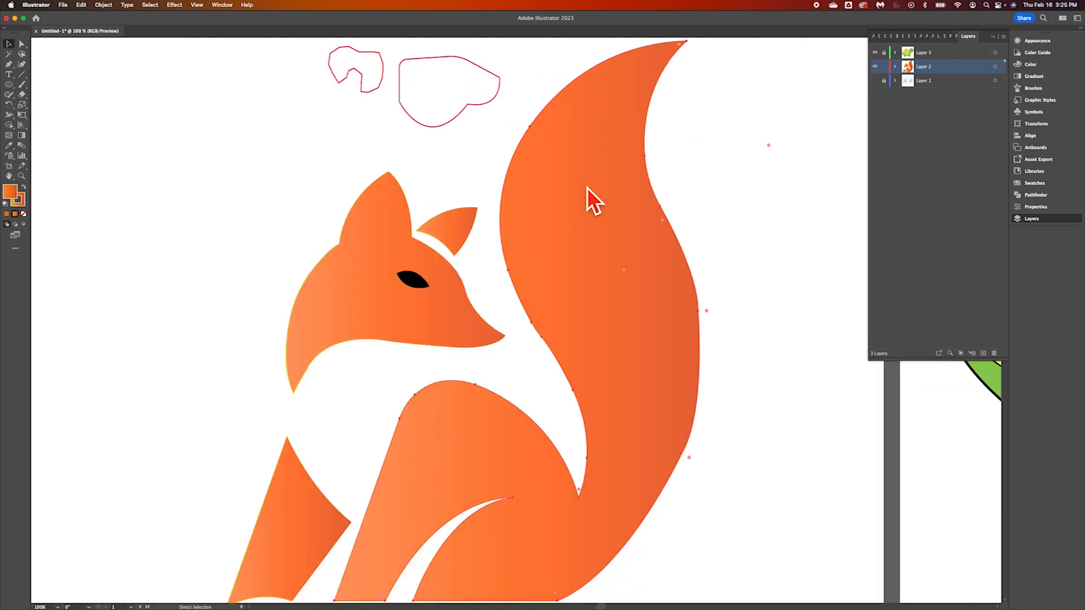
pyautogui.press('super+minus')
pyautogui.press('v')
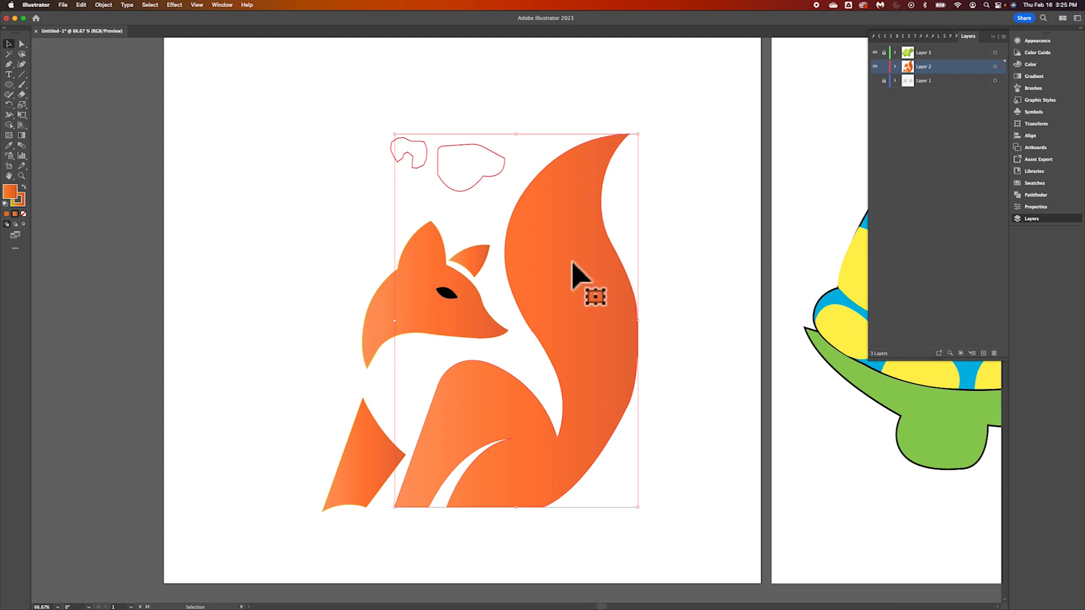
pyautogui.click(1038, 78)
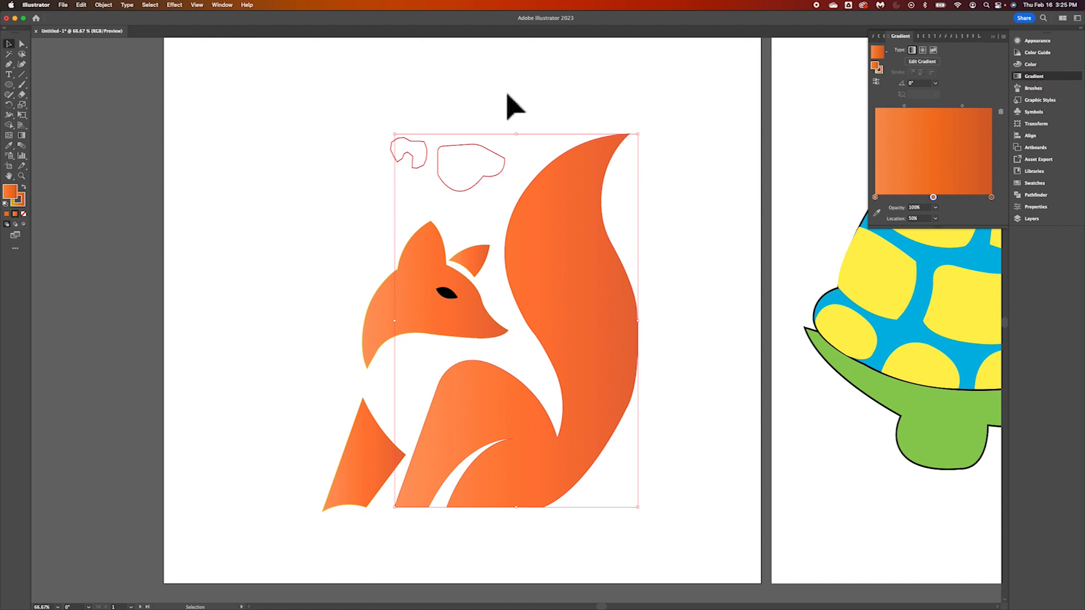
pyautogui.click(231, 9)
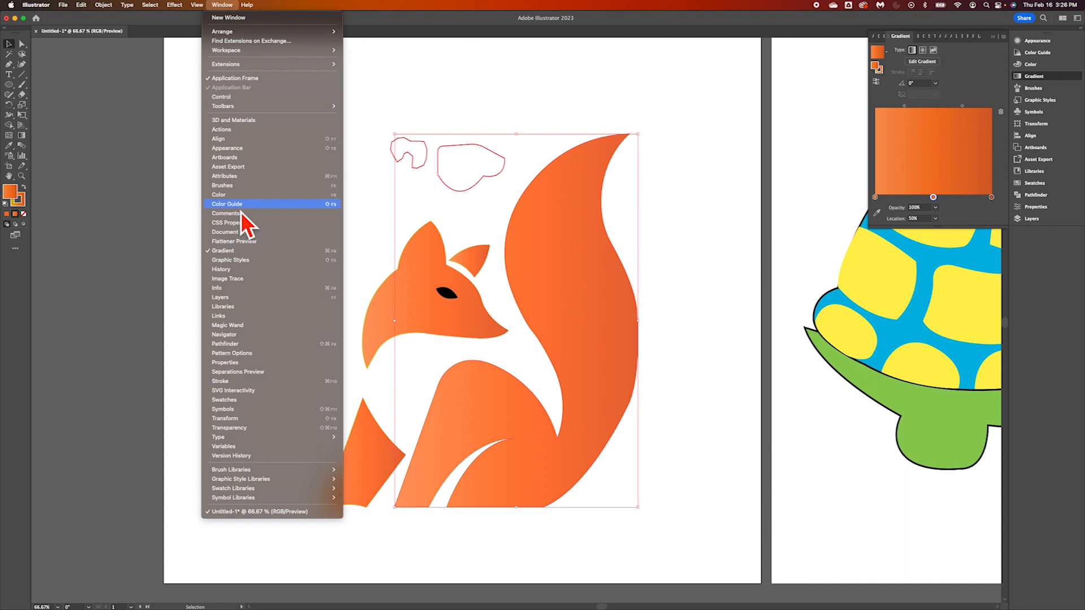
pyautogui.click(968, 74)
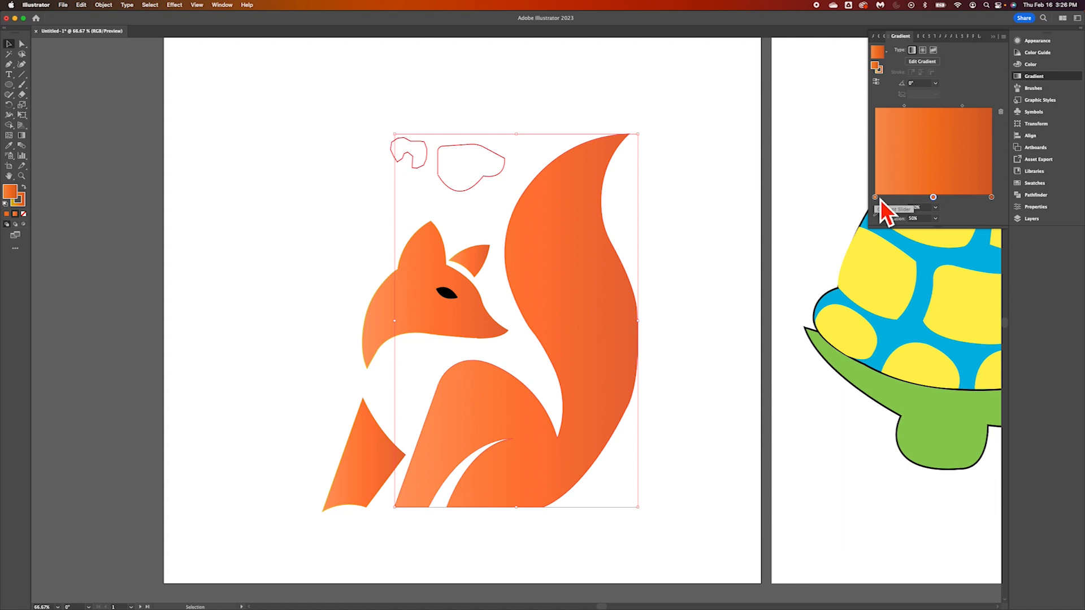
pyautogui.click(879, 200)
pyautogui.doubleClick(879, 200)
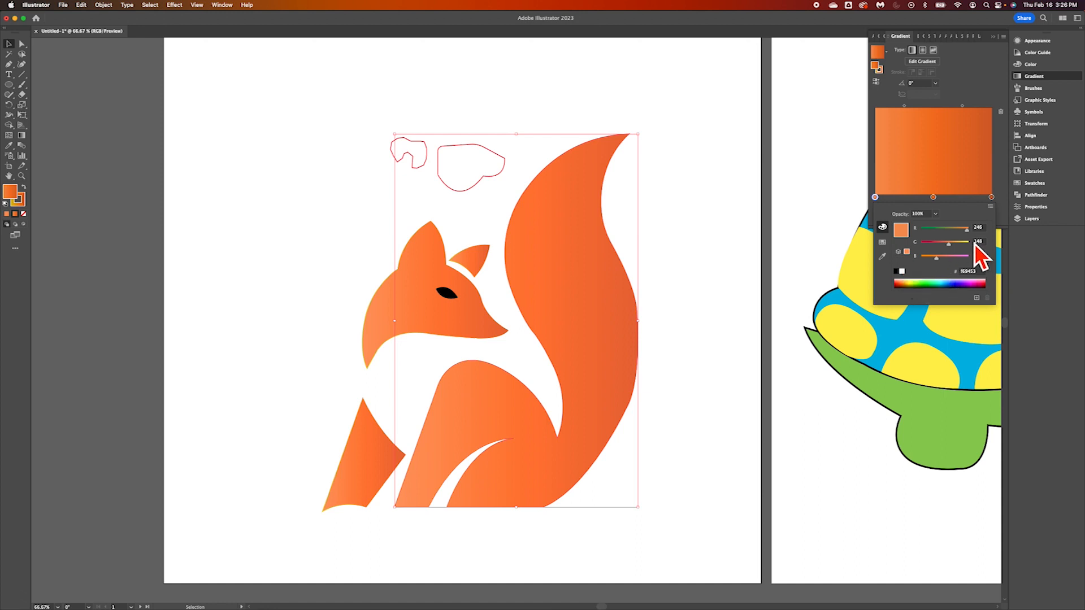
pyautogui.moveTo(952, 248); pyautogui.dragTo(972, 235)
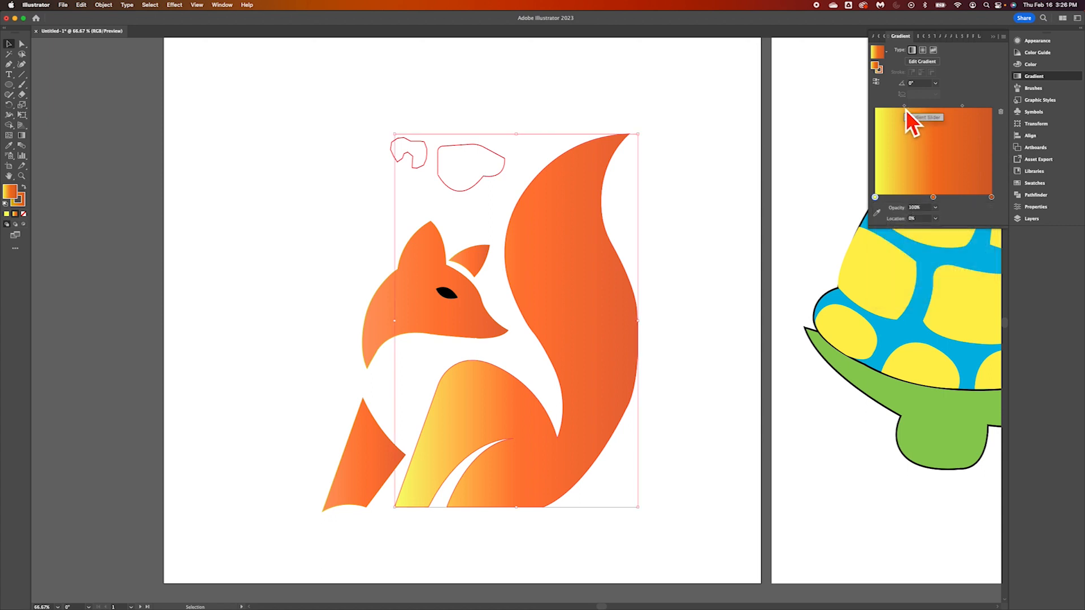
pyautogui.moveTo(909, 108)
pyautogui.mouseDown()
pyautogui.moveTo(941, 114)
pyautogui.moveTo(892, 113)
pyautogui.moveTo(915, 119)
pyautogui.mouseUp()
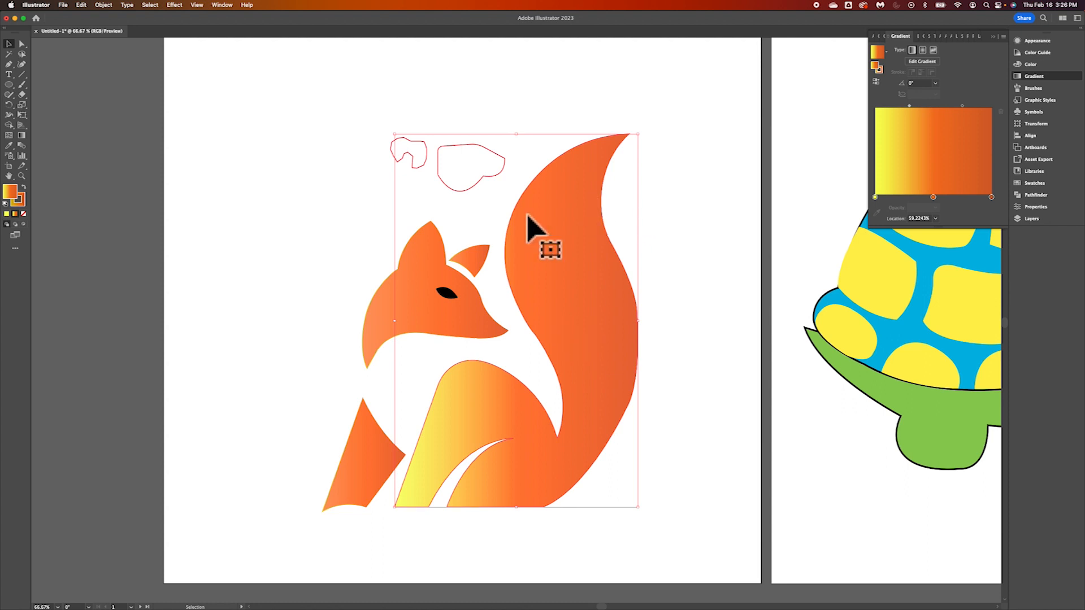
# Detach the Swatches collection so it floats over the artboard, and bring back the gradient settings
pyautogui.click(1035, 183)
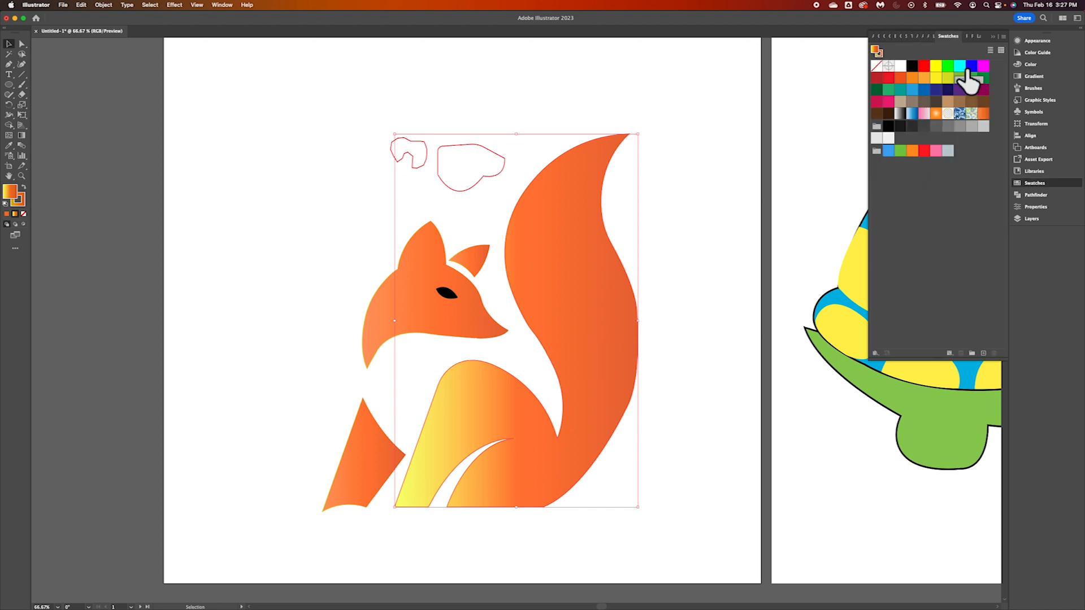
pyautogui.moveTo(959, 39); pyautogui.dragTo(706, 172)
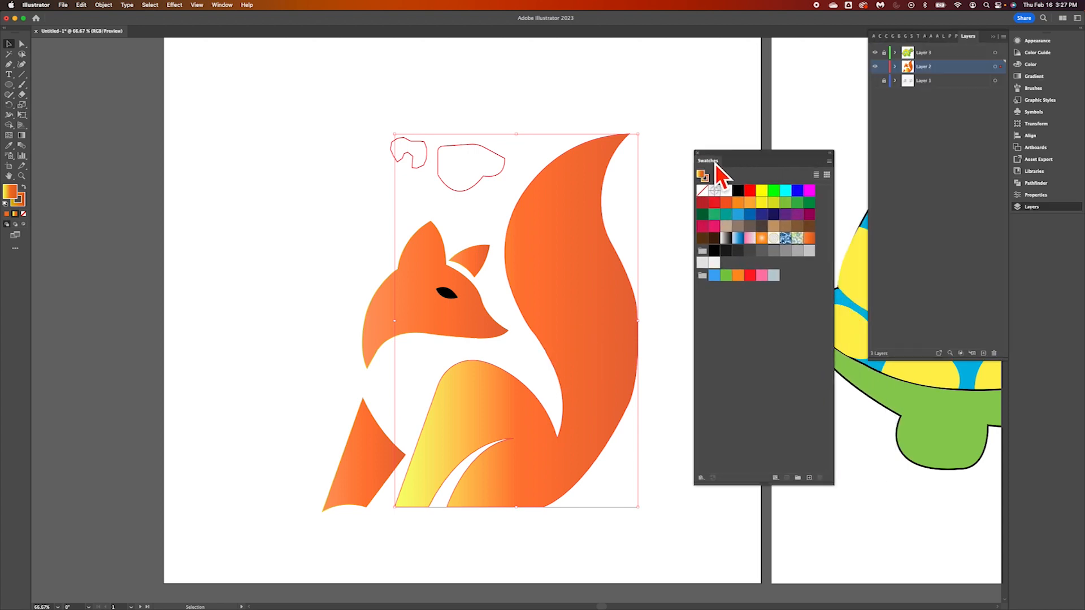
pyautogui.click(1035, 76)
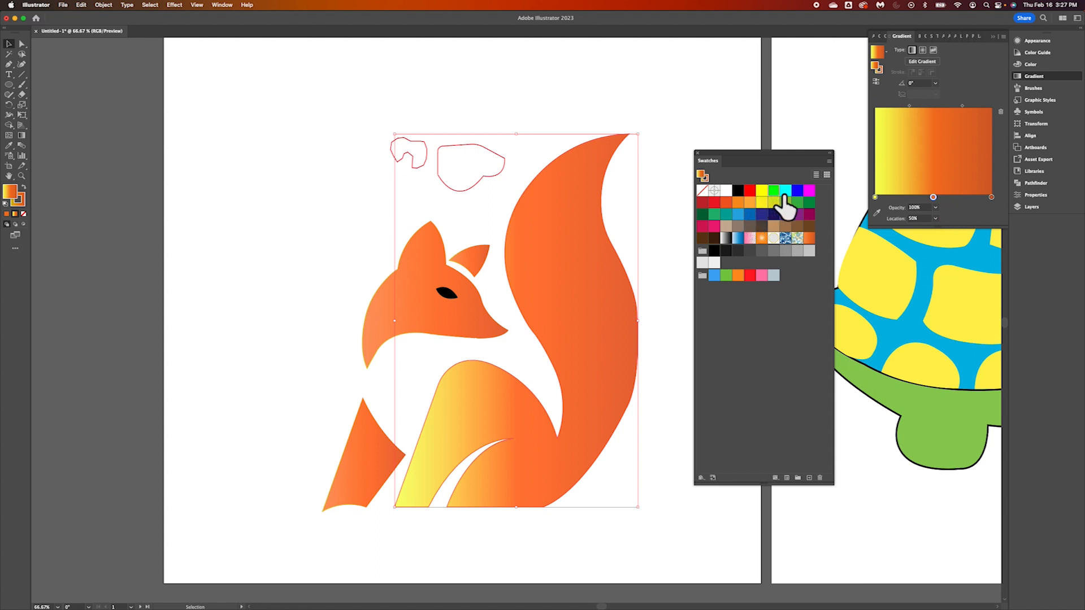
# Try a solid bright green fill on the fox's body and tail, and undo it
pyautogui.click(774, 192)
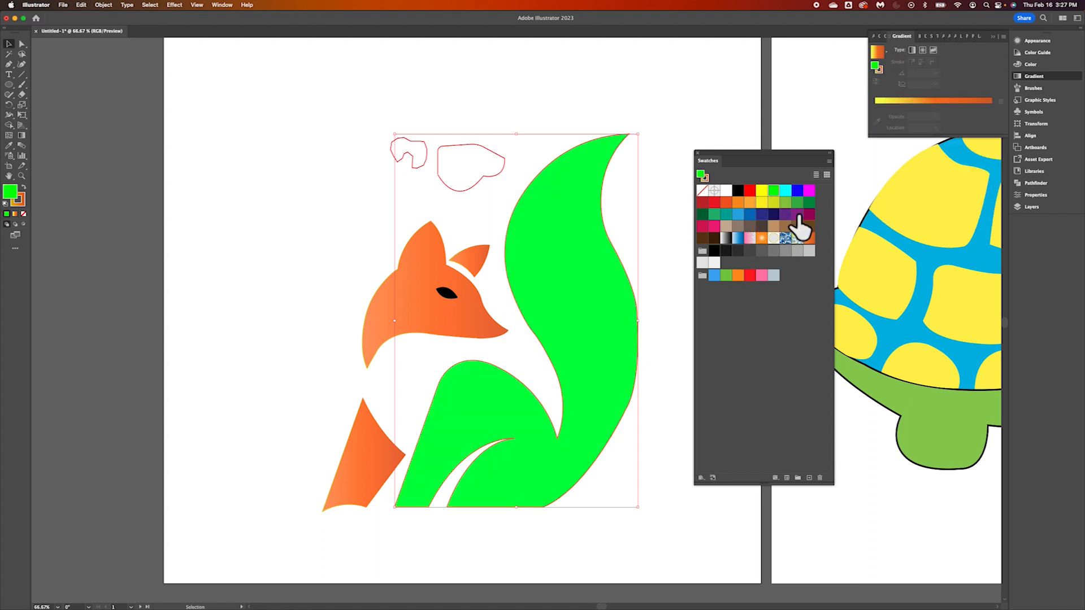
pyautogui.press('super+z')
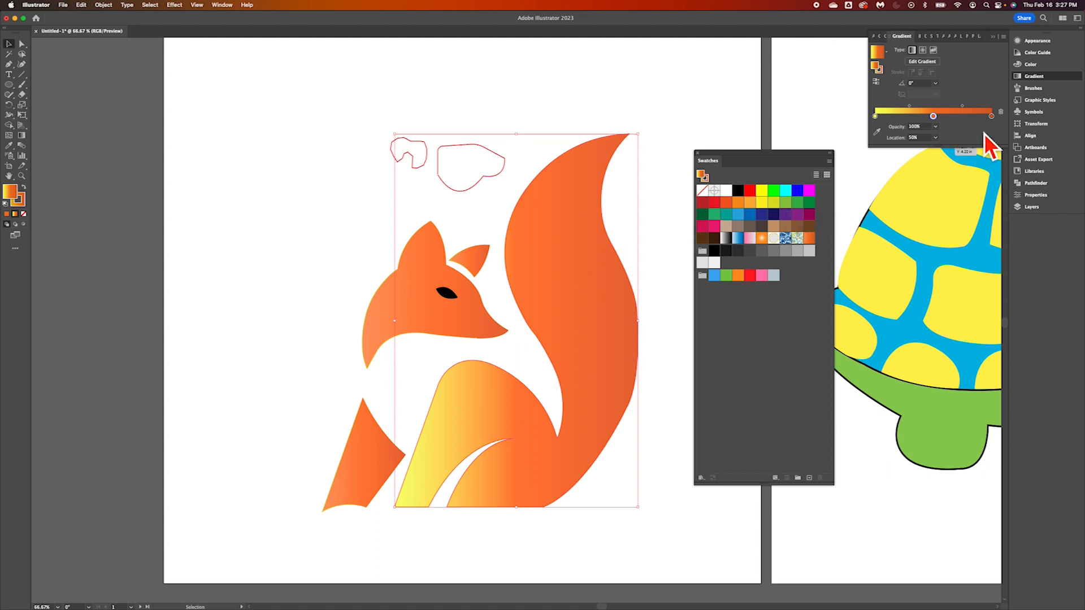
# Recolour the middle stop of the body gradient hot pink using a swatch colour
pyautogui.doubleClick(936, 118)
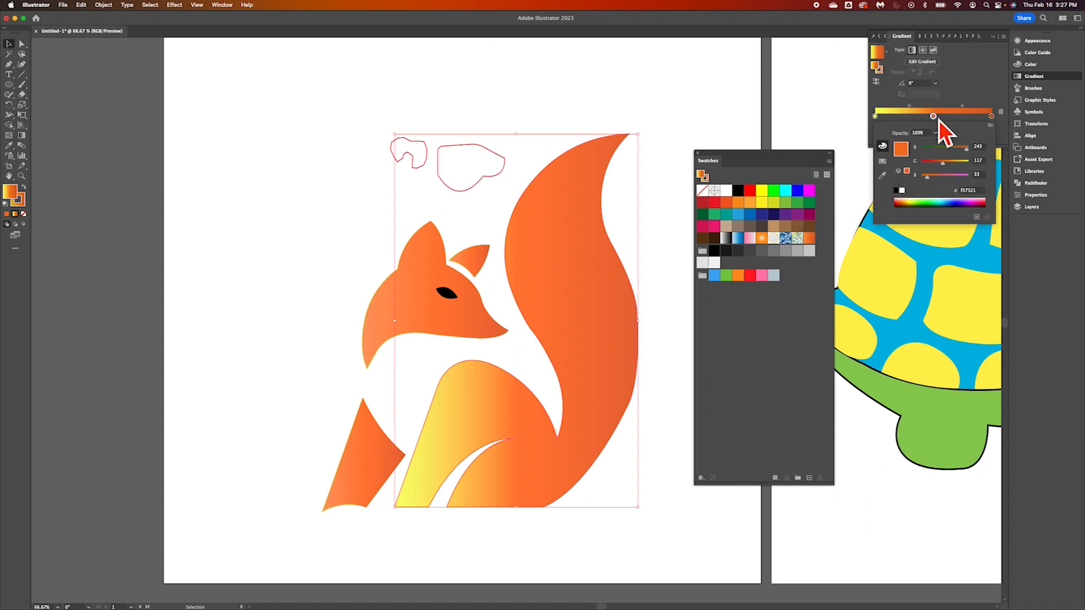
pyautogui.click(890, 163)
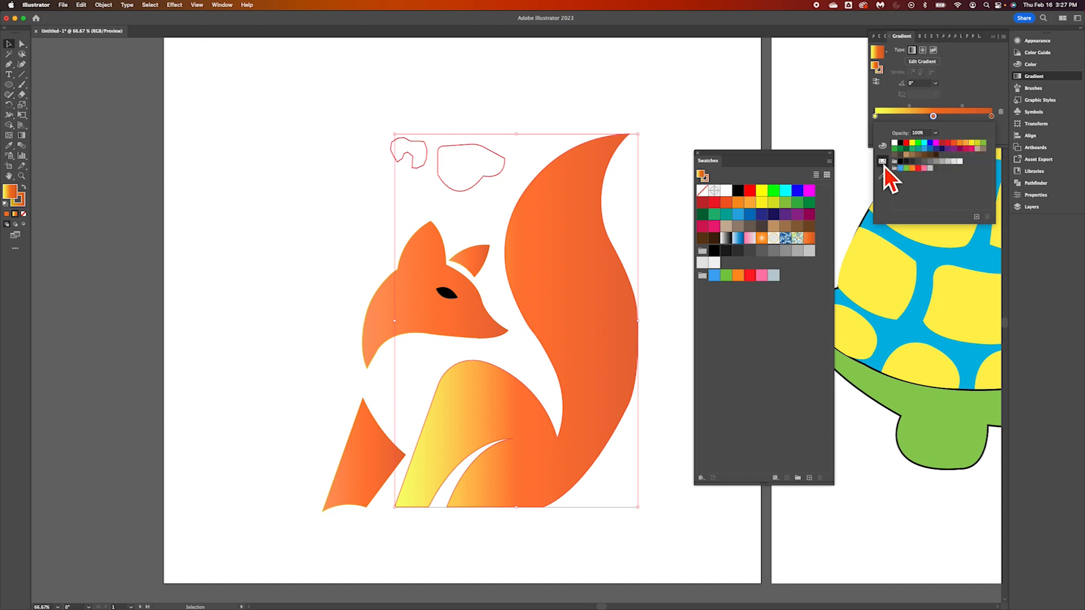
pyautogui.click(971, 149)
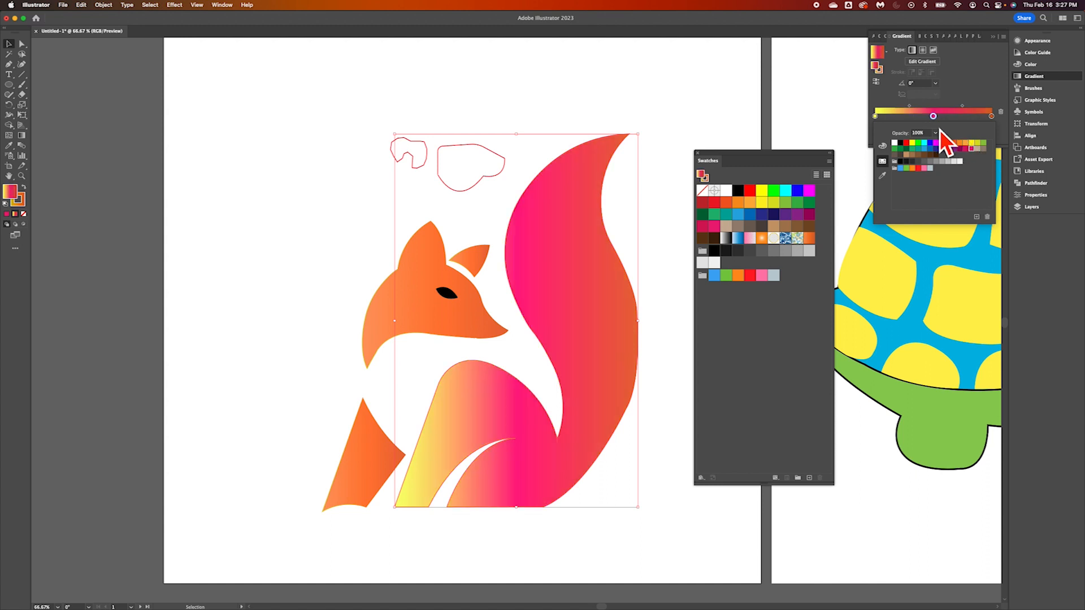
# Recolour the last stop of the body gradient cyan and save the gradient as a swatch among the solid colours
pyautogui.click(996, 119)
pyautogui.doubleClick(992, 116)
pyautogui.click(745, 228)
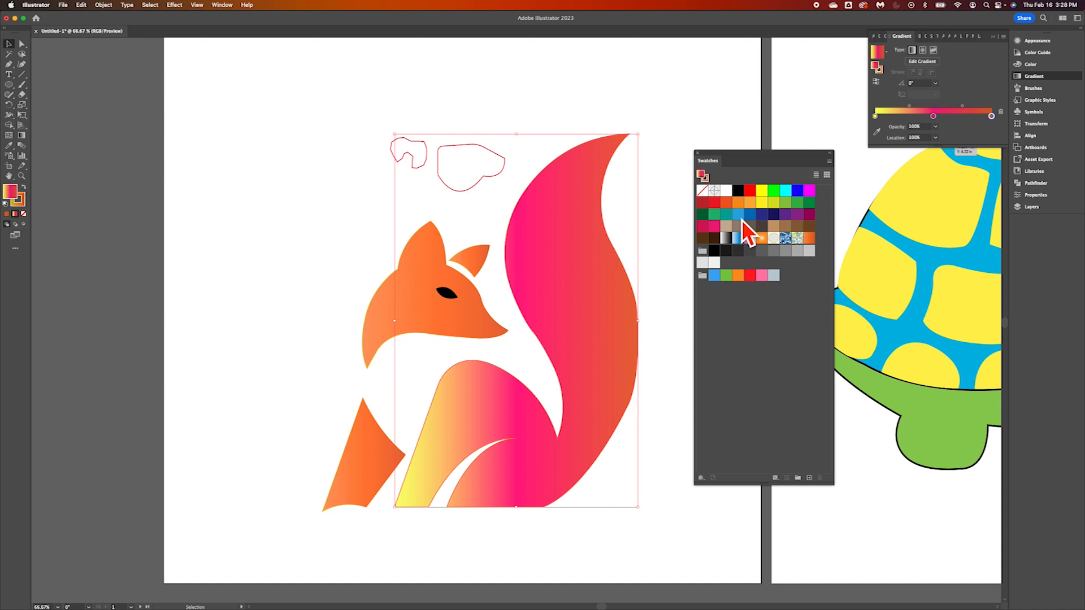
pyautogui.doubleClick(994, 117)
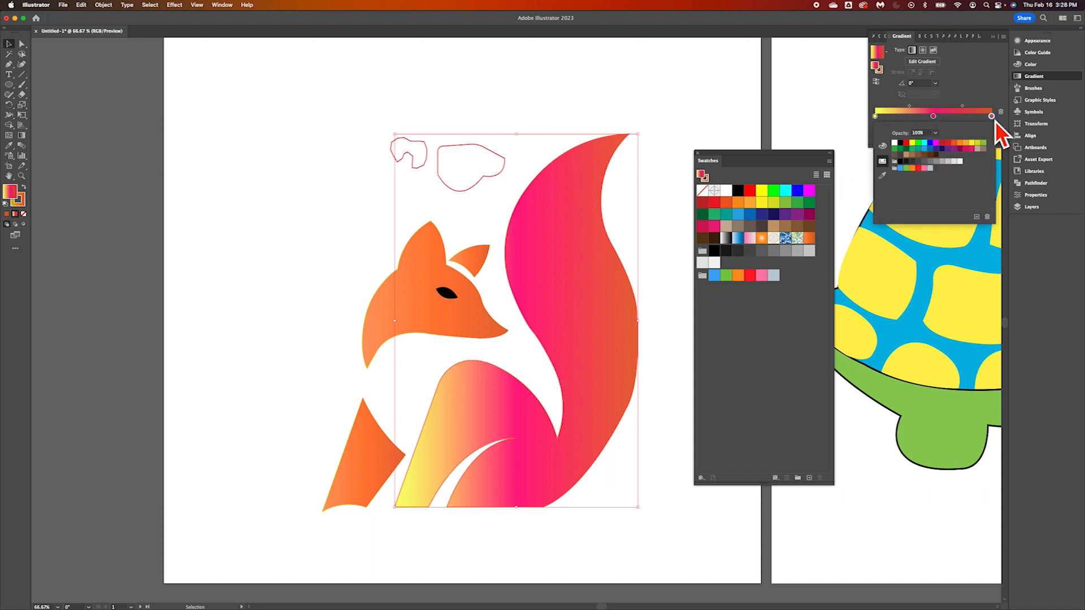
pyautogui.click(934, 148)
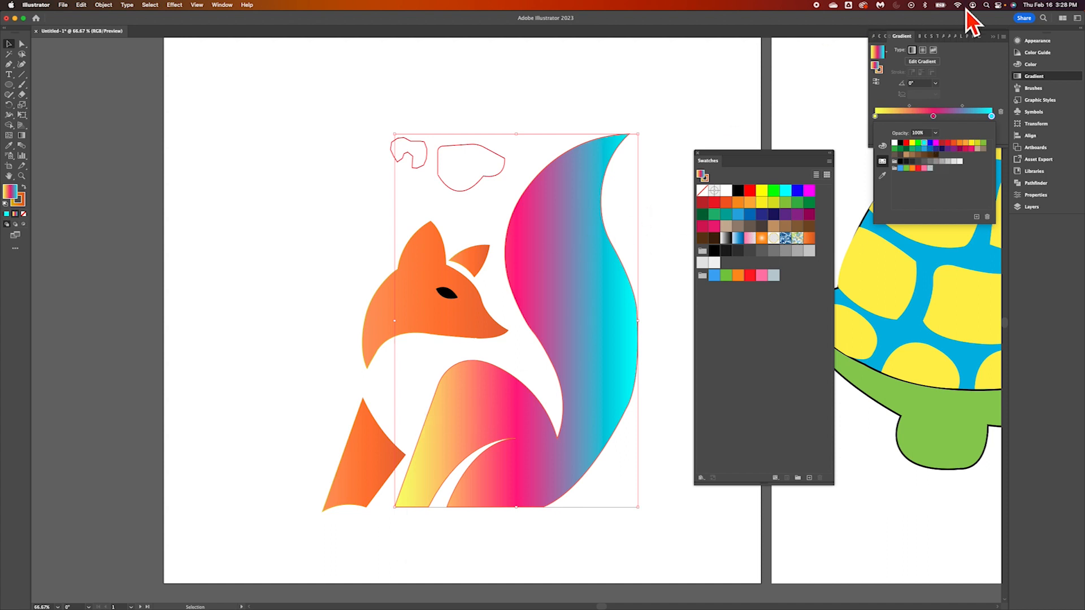
pyautogui.click(977, 66)
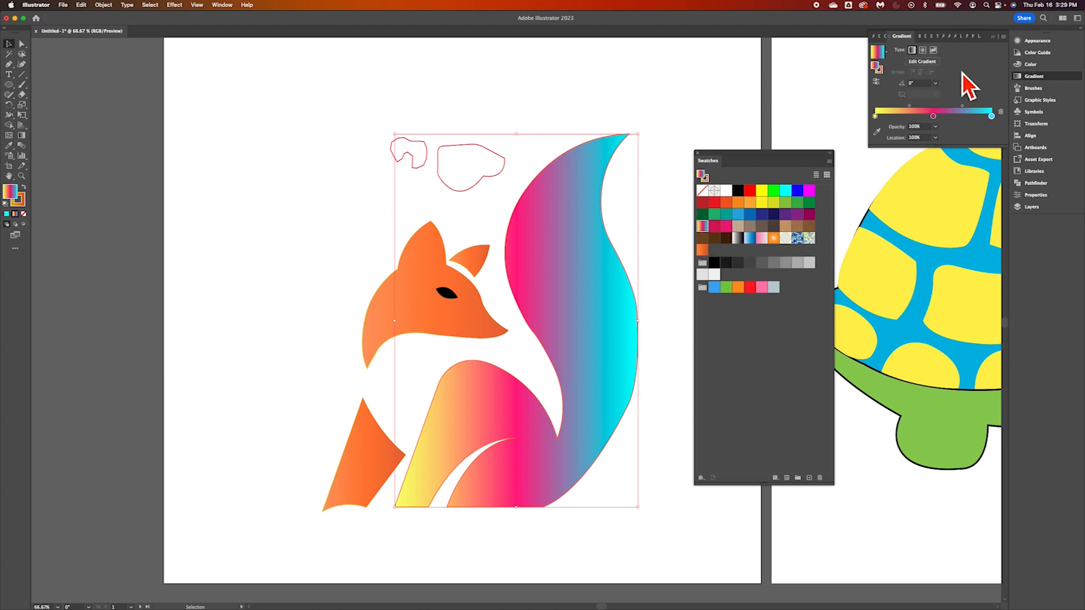
# Delete the saved multicolour gradient swatch and store the gradient again just before the orange gradient swatch
pyautogui.click(565, 108)
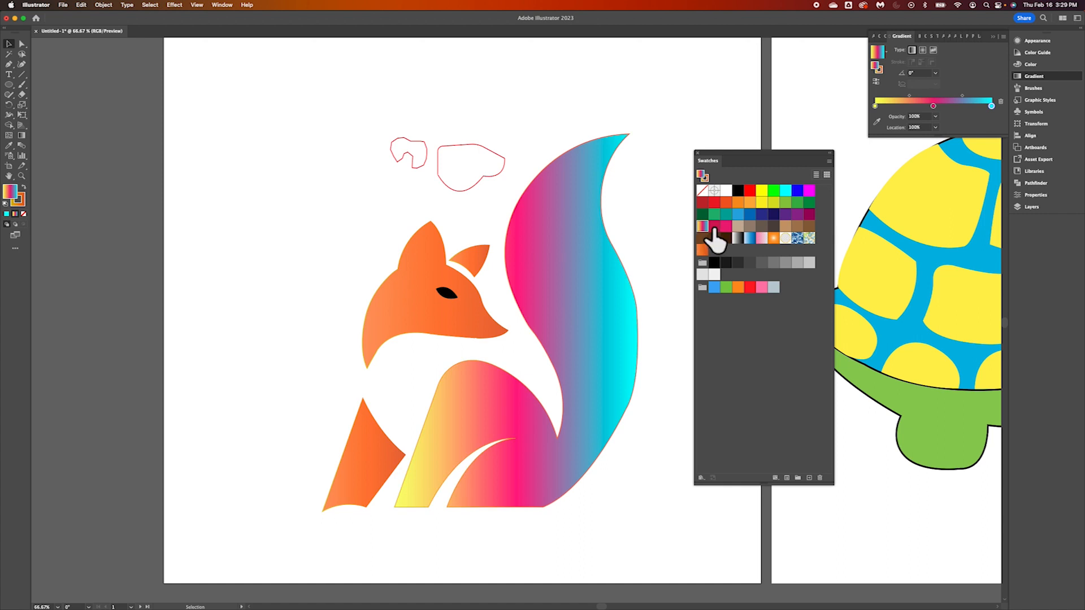
pyautogui.click(822, 479)
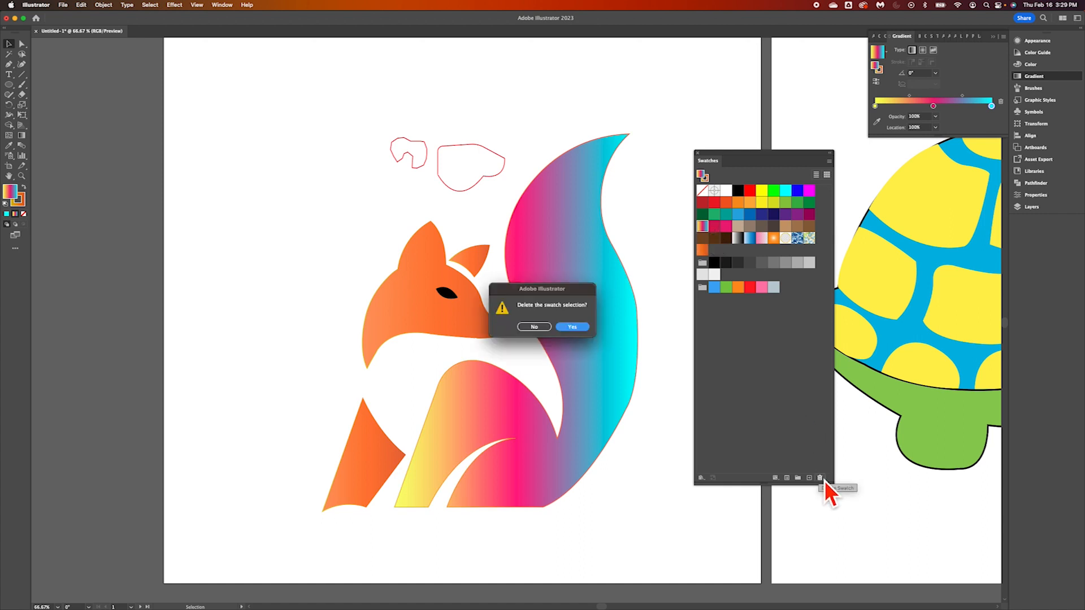
pyautogui.click(569, 328)
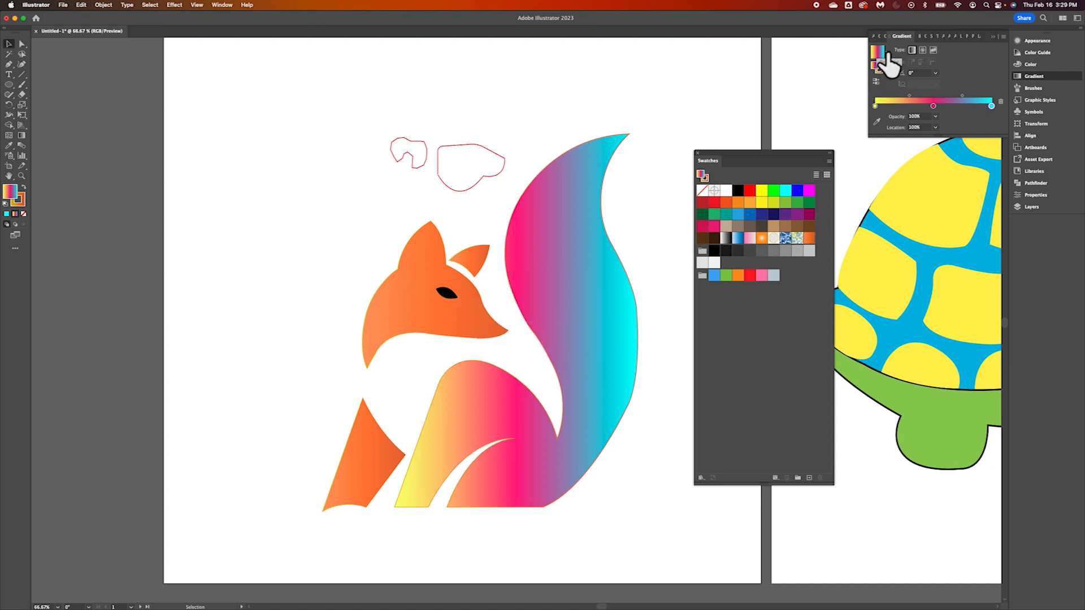
pyautogui.moveTo(886, 57); pyautogui.dragTo(812, 240)
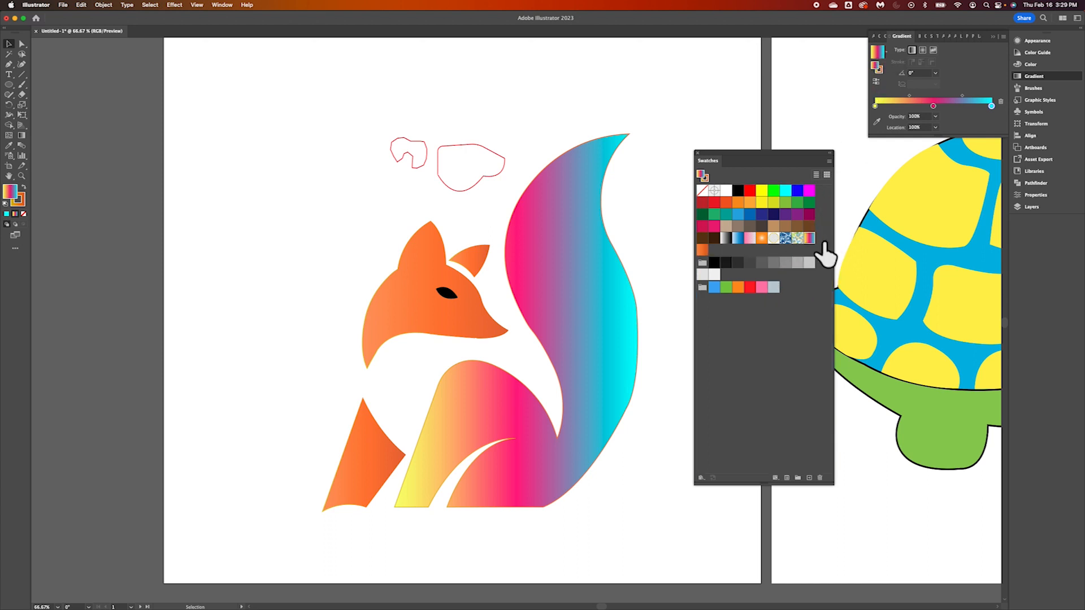
pyautogui.click(754, 340)
# Fill the fox's head, small ear and front leg with the saved yellow, pink and cyan gradient swatch
pyautogui.click(419, 291)
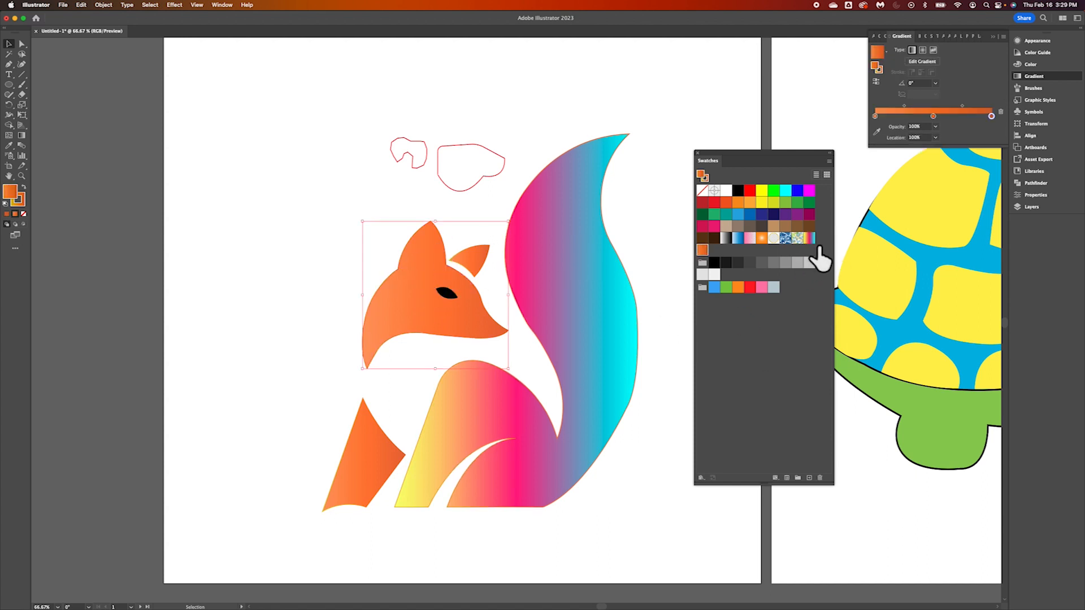
pyautogui.click(810, 238)
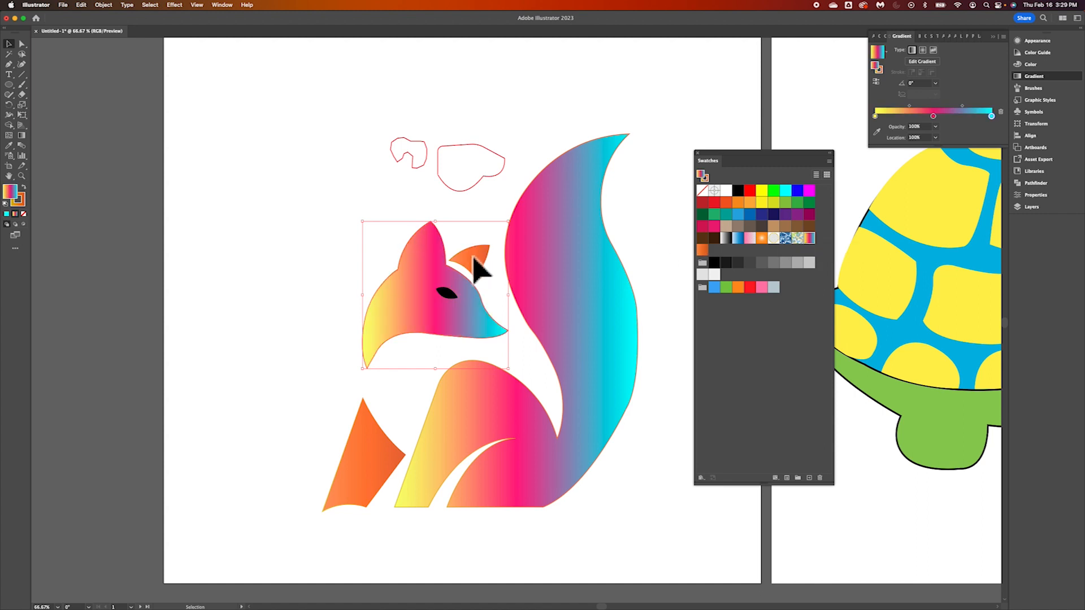
pyautogui.click(473, 259)
pyautogui.click(810, 237)
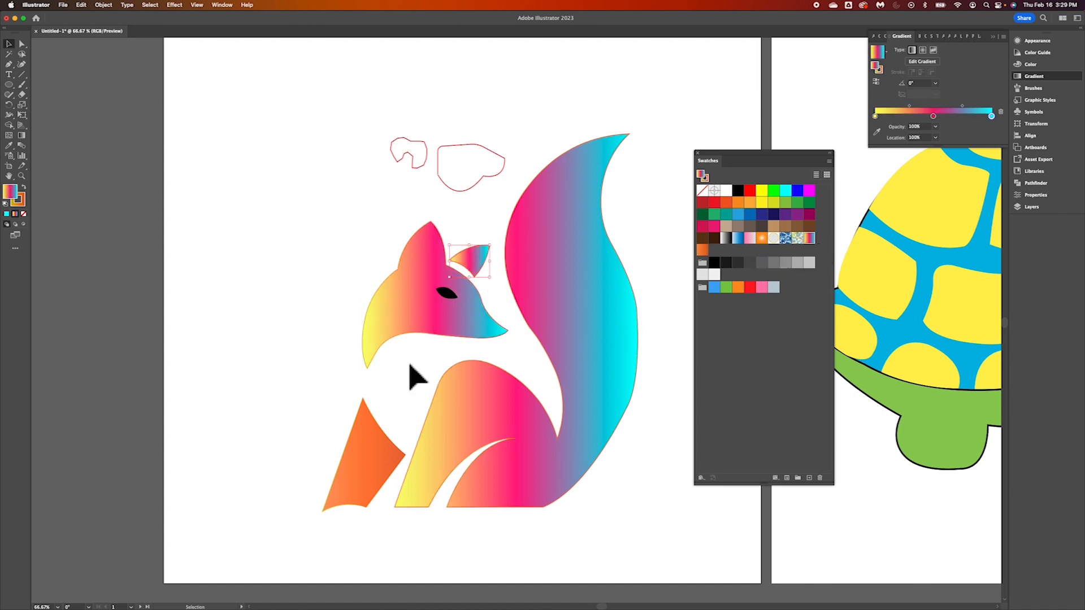
pyautogui.click(367, 448)
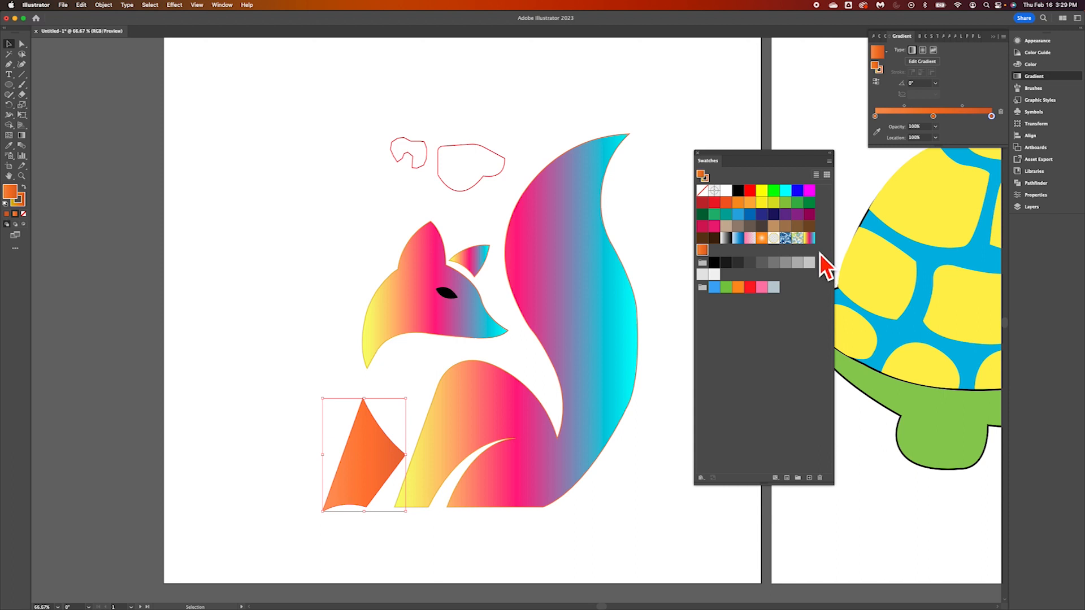
pyautogui.click(812, 239)
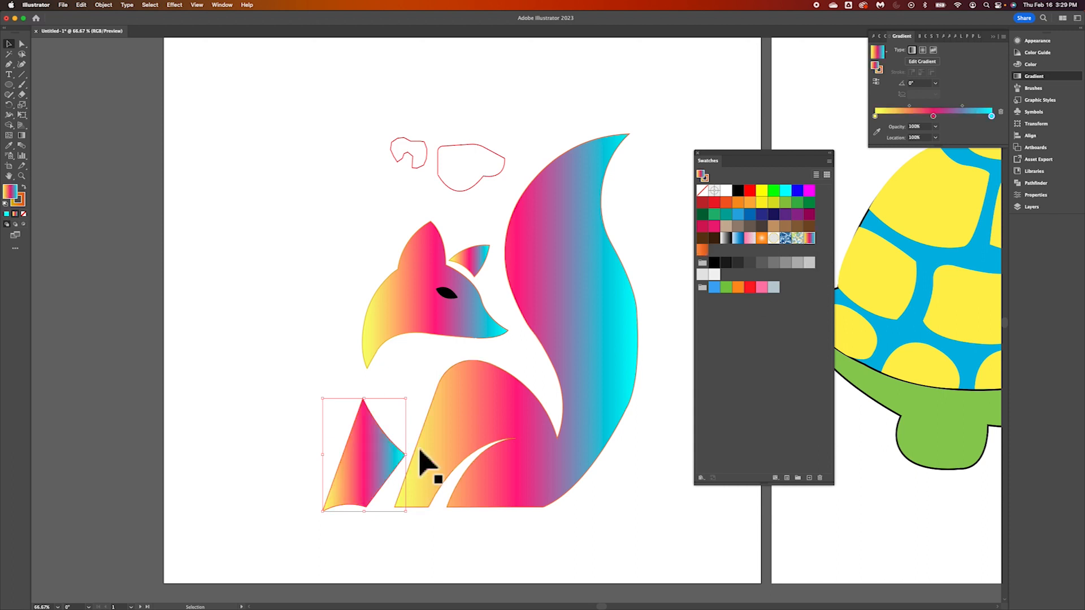
pyautogui.click(318, 331)
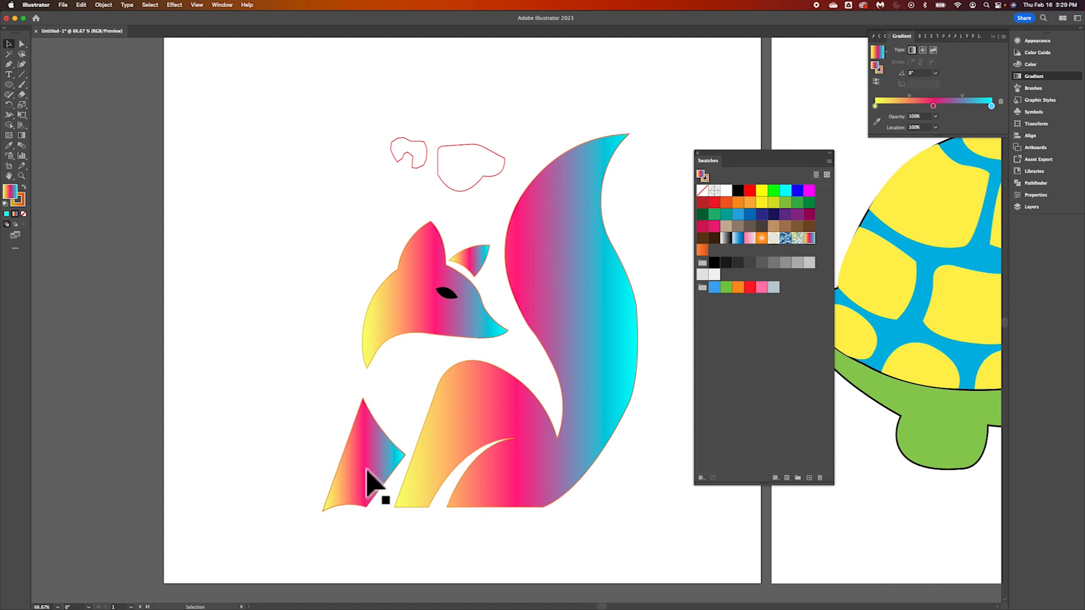
# Shift the head gradient's pink stop to about 33.6% and its yellow stop to about 7.3%
pyautogui.click(419, 305)
pyautogui.moveTo(419, 302); pyautogui.dragTo(459, 320)
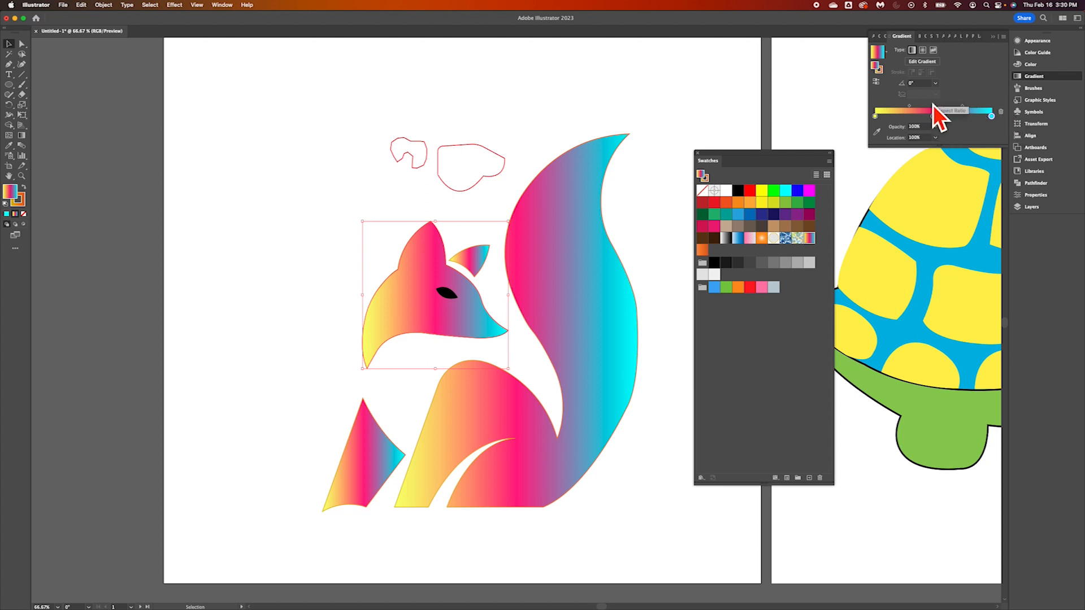
pyautogui.click(927, 64)
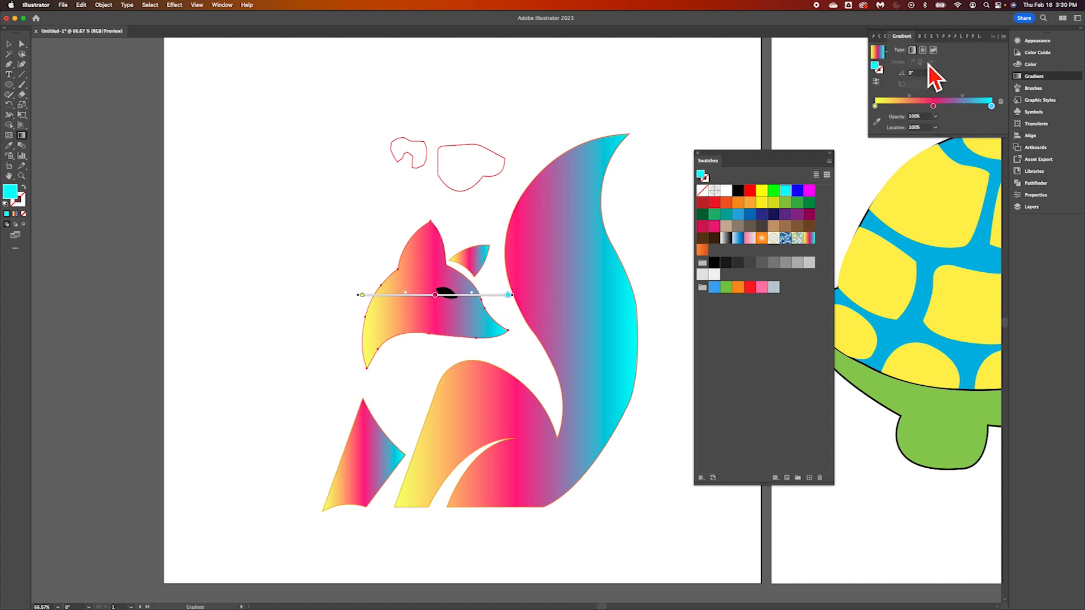
pyautogui.moveTo(446, 315)
pyautogui.mouseDown()
pyautogui.moveTo(407, 315)
pyautogui.moveTo(423, 311)
pyautogui.mouseUp()
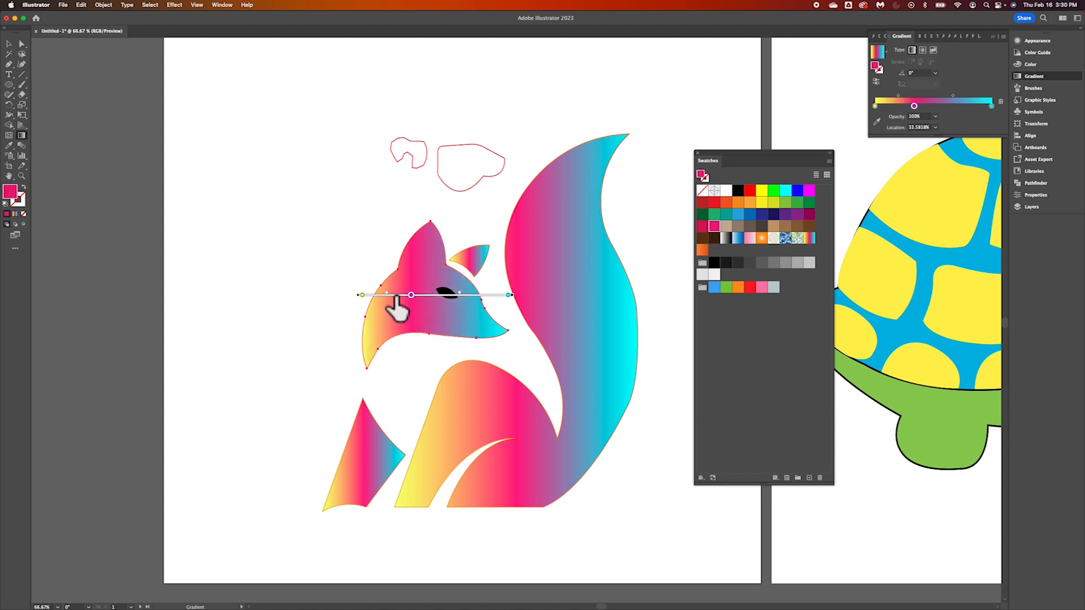
pyautogui.moveTo(361, 295)
pyautogui.mouseDown()
pyautogui.moveTo(368, 321)
pyautogui.moveTo(368, 303)
pyautogui.moveTo(412, 308)
pyautogui.moveTo(383, 309)
pyautogui.mouseUp()
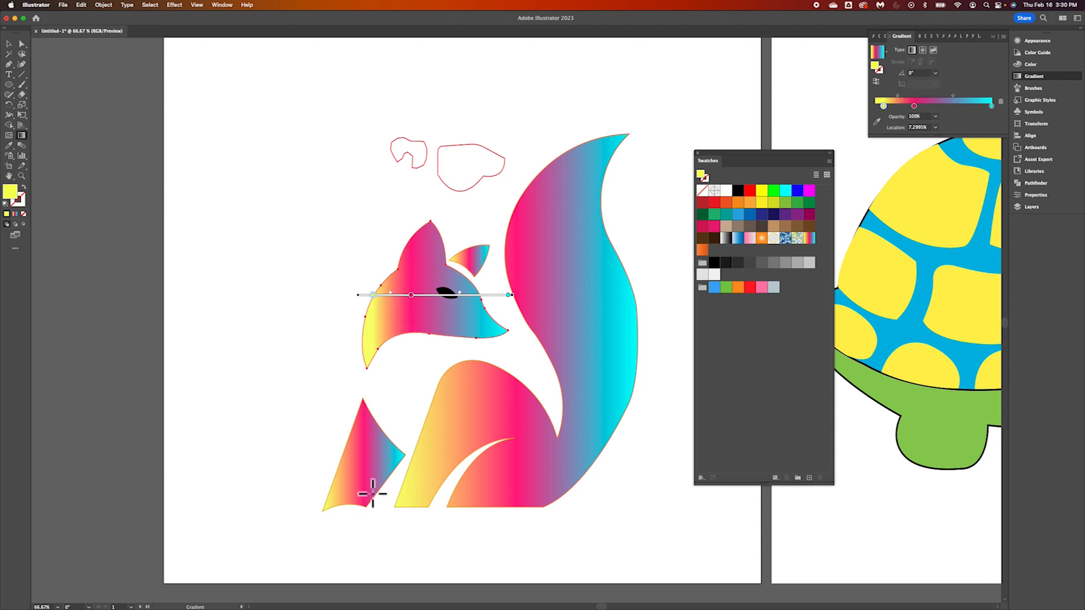
pyautogui.click(11, 46)
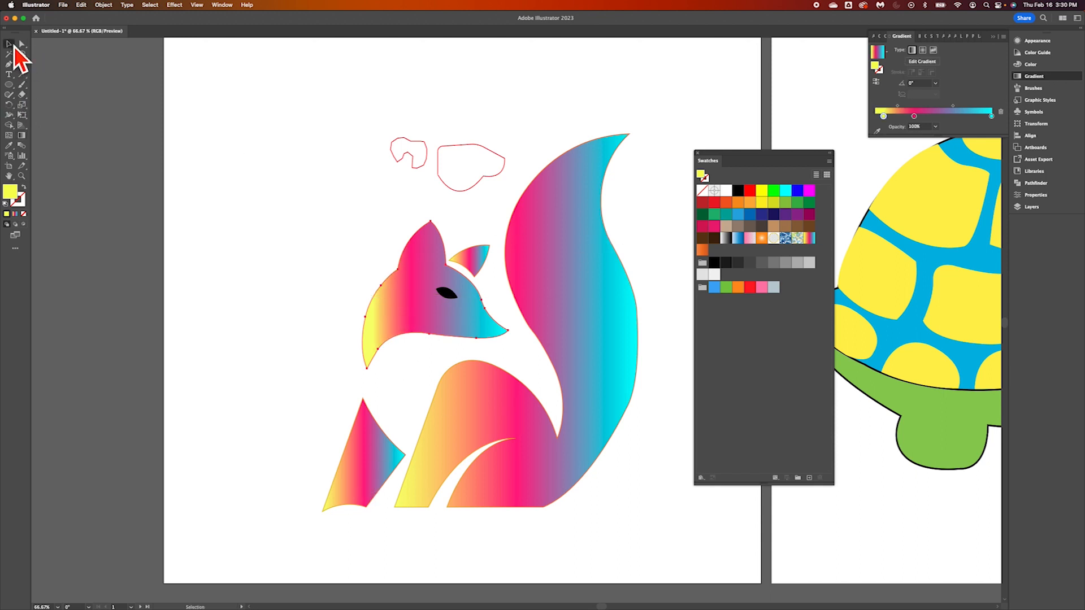
# Move the front leg gradient's pink stop to about 57% and shift the yellow-pink midpoint towards the yellow end
pyautogui.click(368, 452)
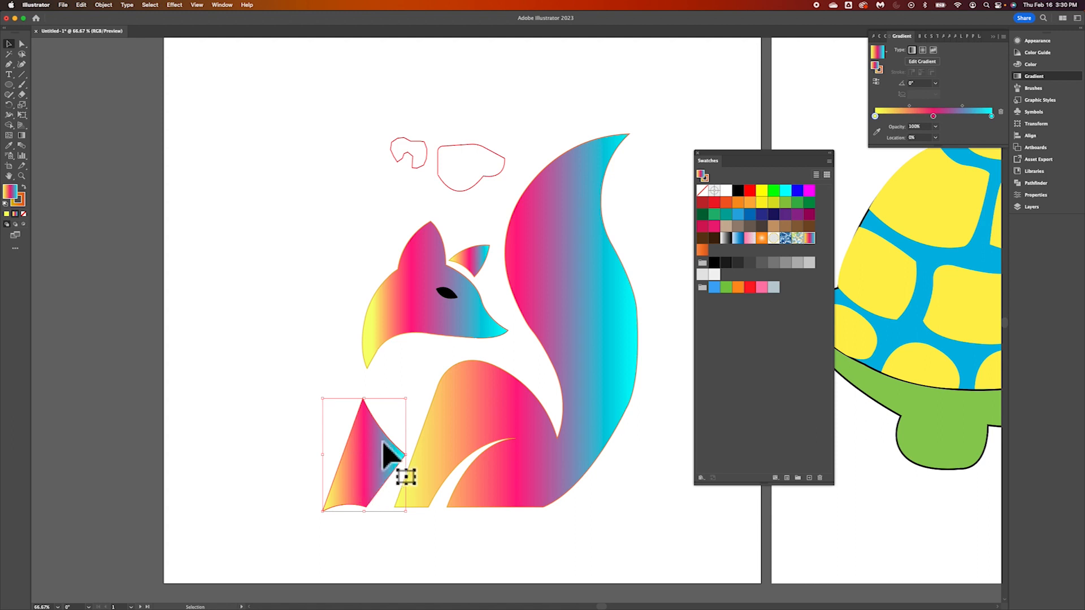
pyautogui.click(938, 72)
pyautogui.click(365, 455)
pyautogui.moveTo(380, 460); pyautogui.dragTo(403, 457)
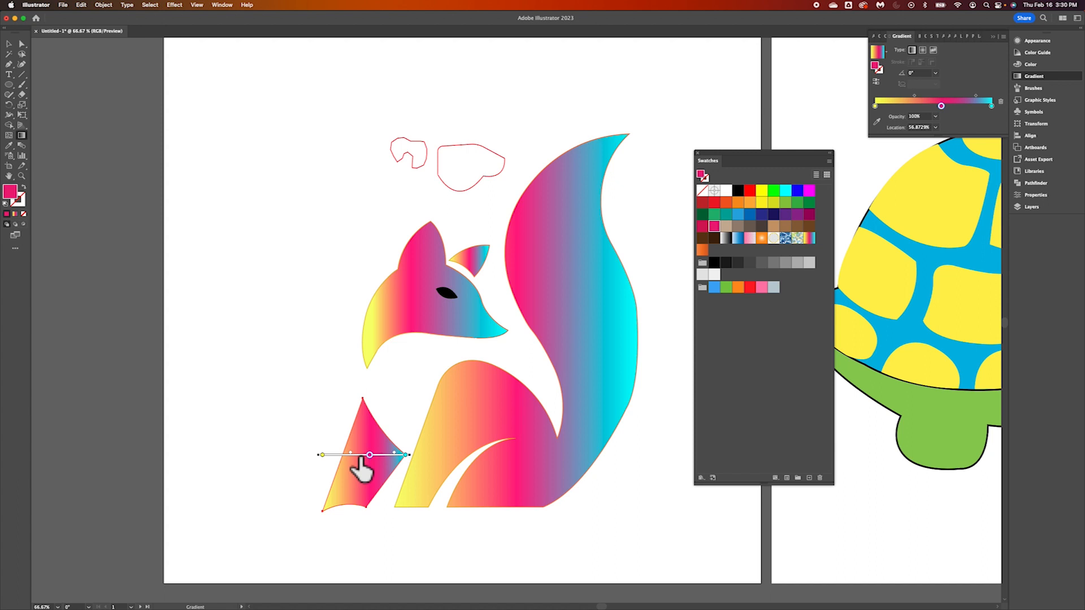
pyautogui.moveTo(360, 459); pyautogui.dragTo(350, 459)
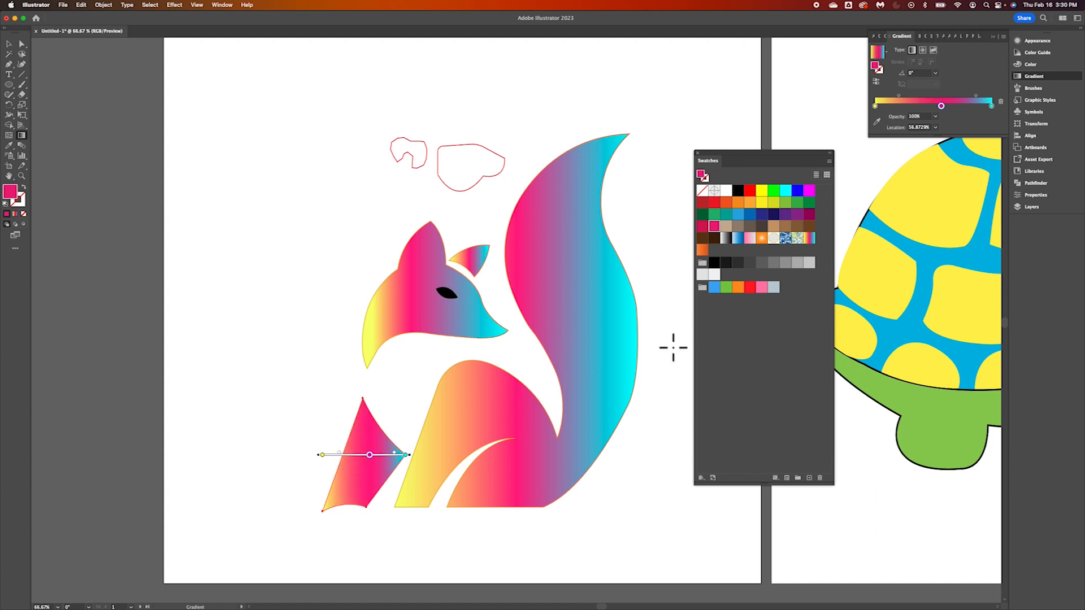
pyautogui.press('v')
pyautogui.click(277, 319)
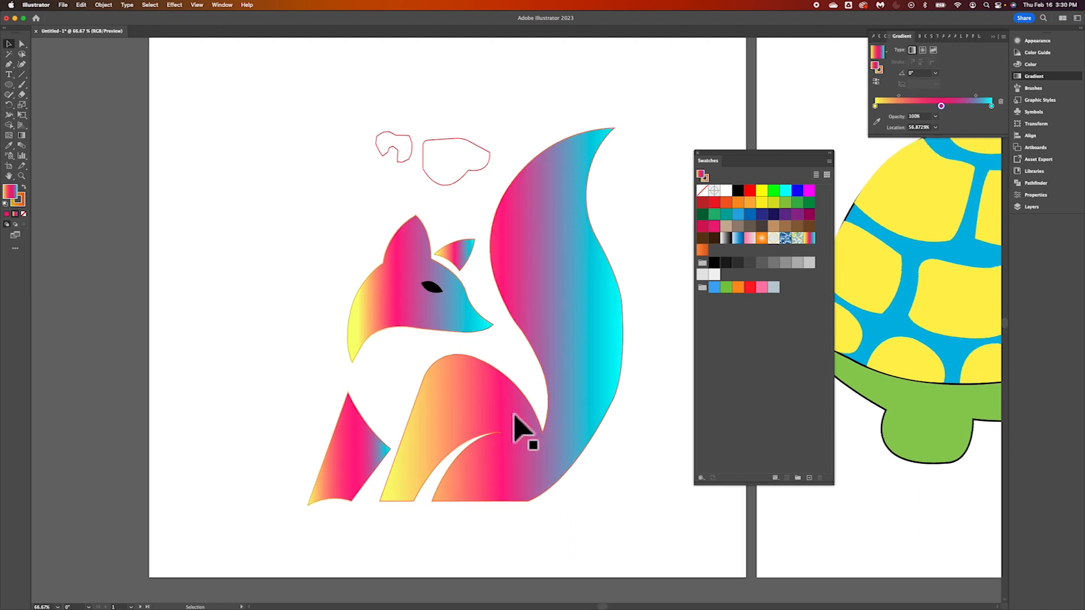
# Select the turtle's group of yellow shell patches and expand Layer 3 to show its objects
pyautogui.hscroll(5, 520, 432)
pyautogui.scroll(-2, 520, 431)
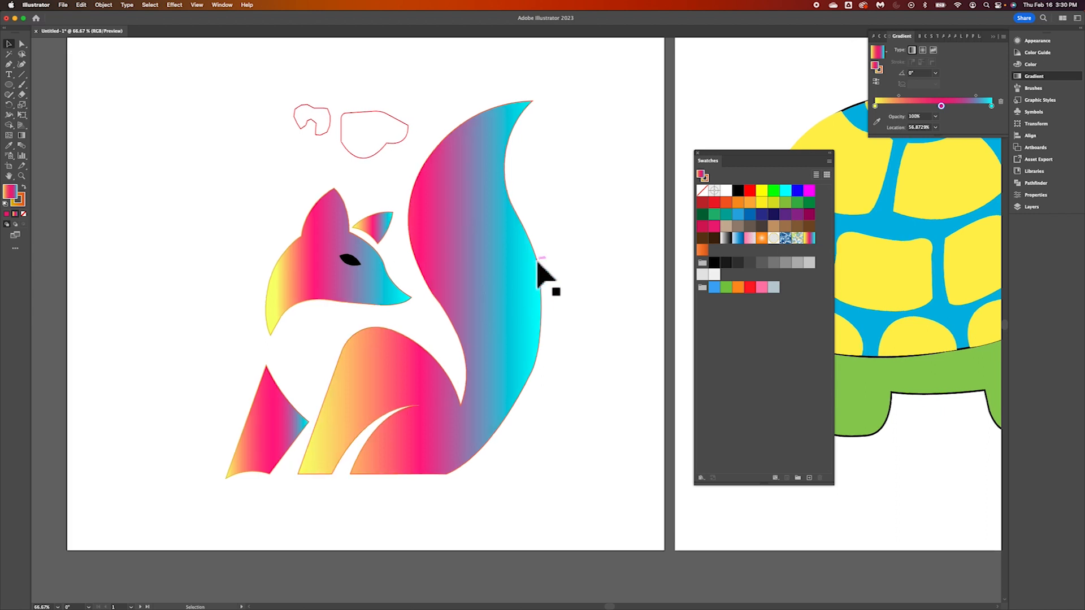
pyautogui.hscroll(10, 530, 276)
pyautogui.hscroll(-3, 540, 275)
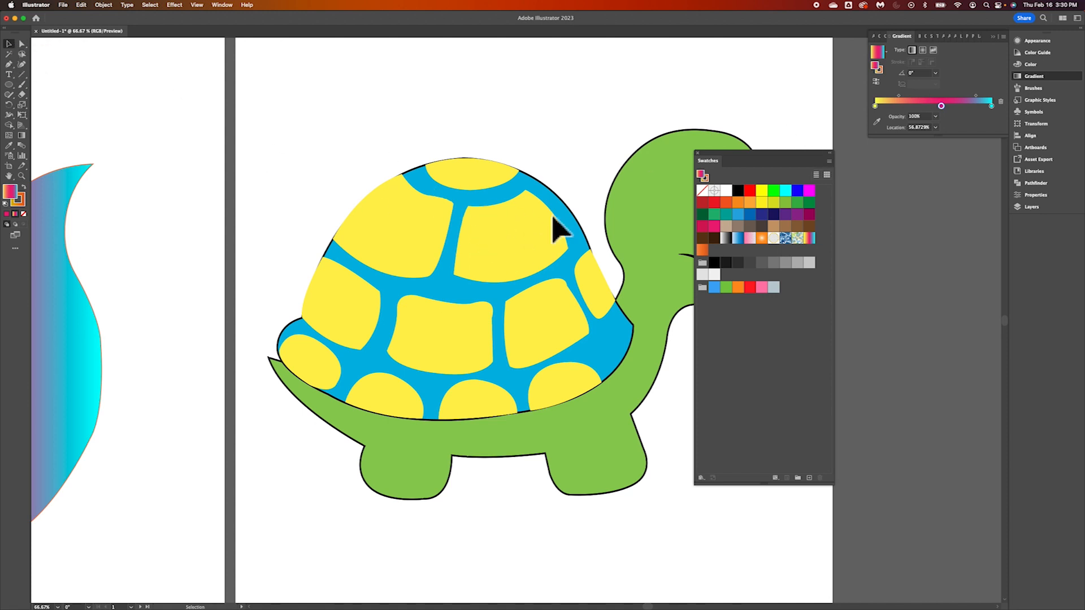
pyautogui.click(1031, 207)
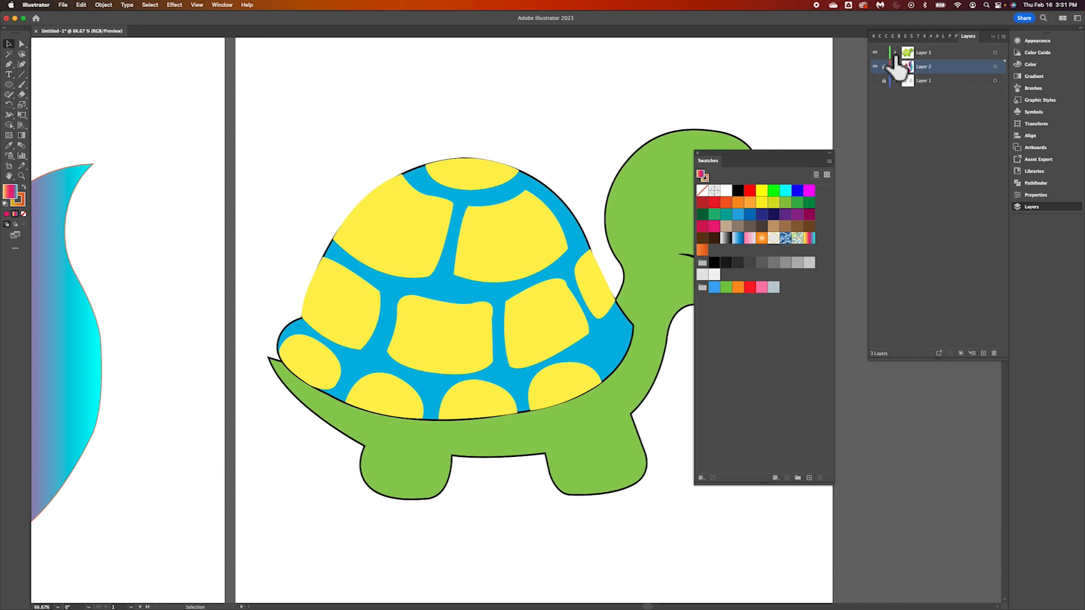
pyautogui.click(534, 243)
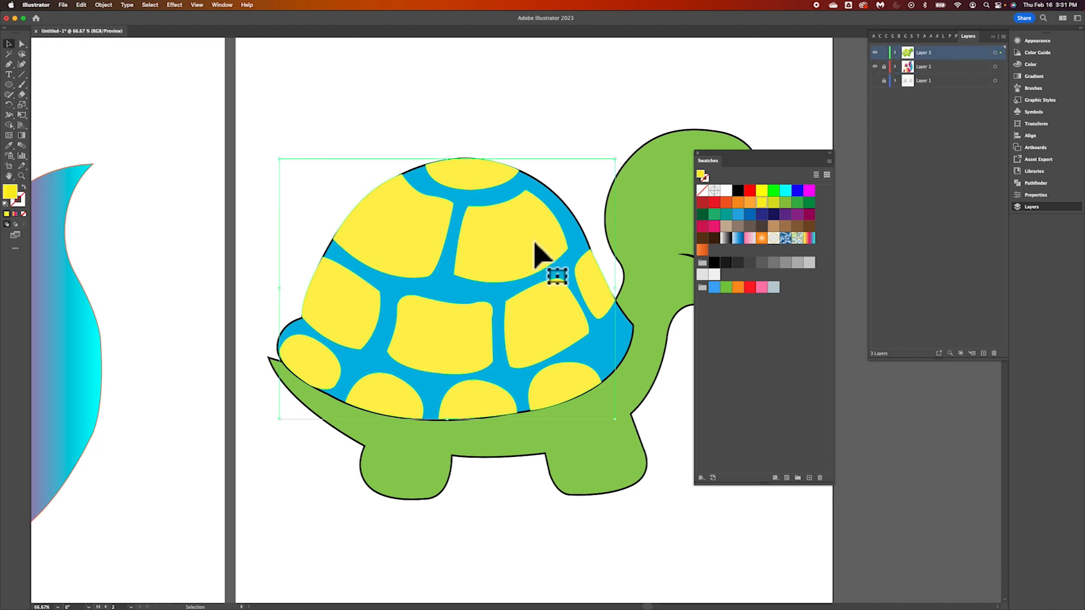
pyautogui.click(896, 53)
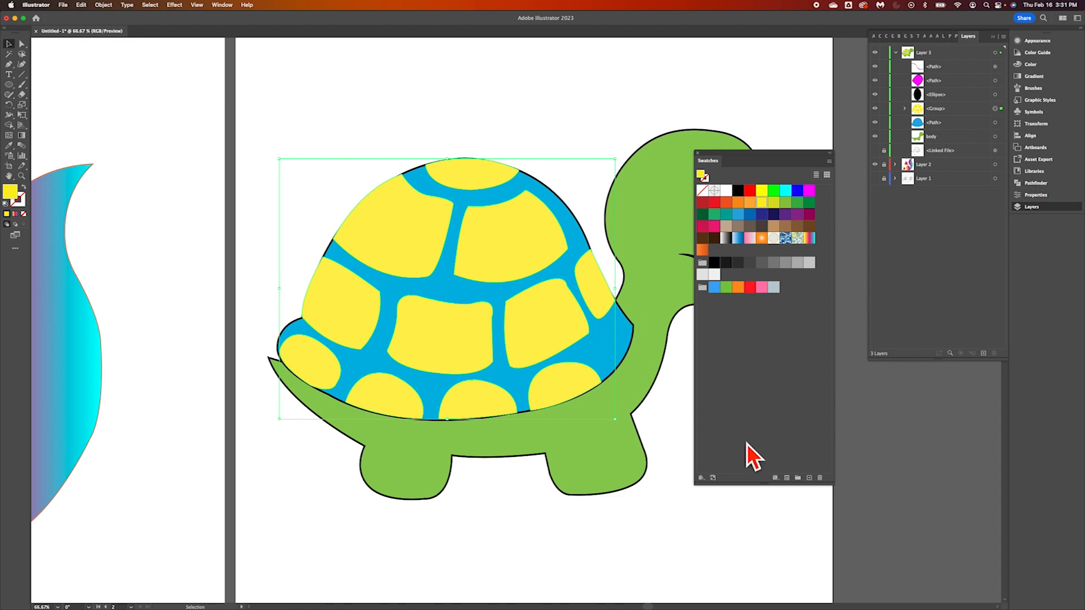
# Open the Color Harmonies gradient library, place it clear of the swatches and display its gradients as a list
pyautogui.click(704, 478)
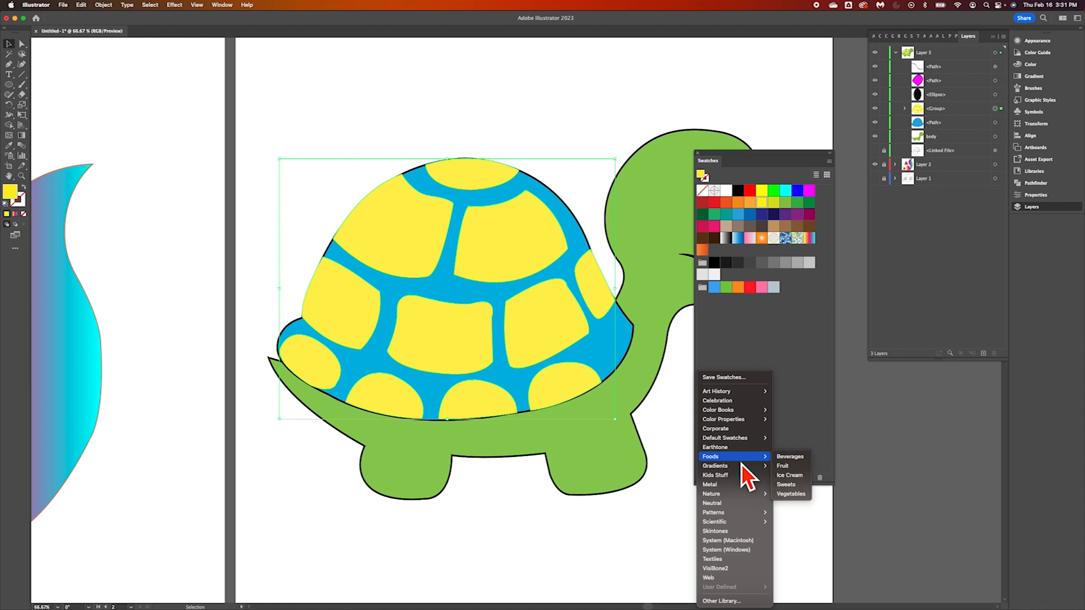
pyautogui.moveTo(749, 468)
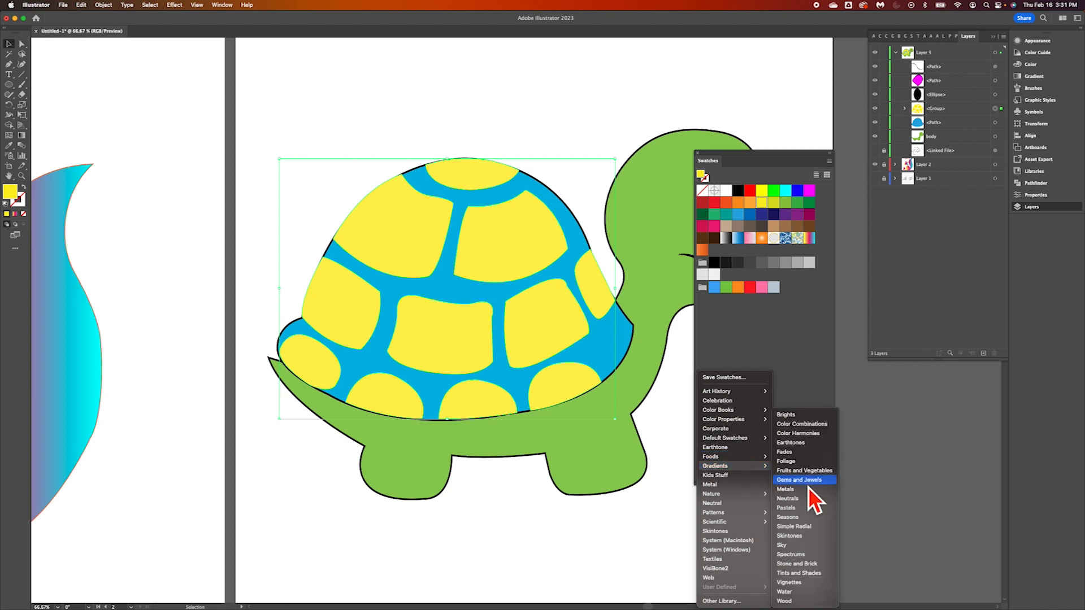
pyautogui.click(808, 434)
pyautogui.moveTo(816, 195); pyautogui.dragTo(823, 267)
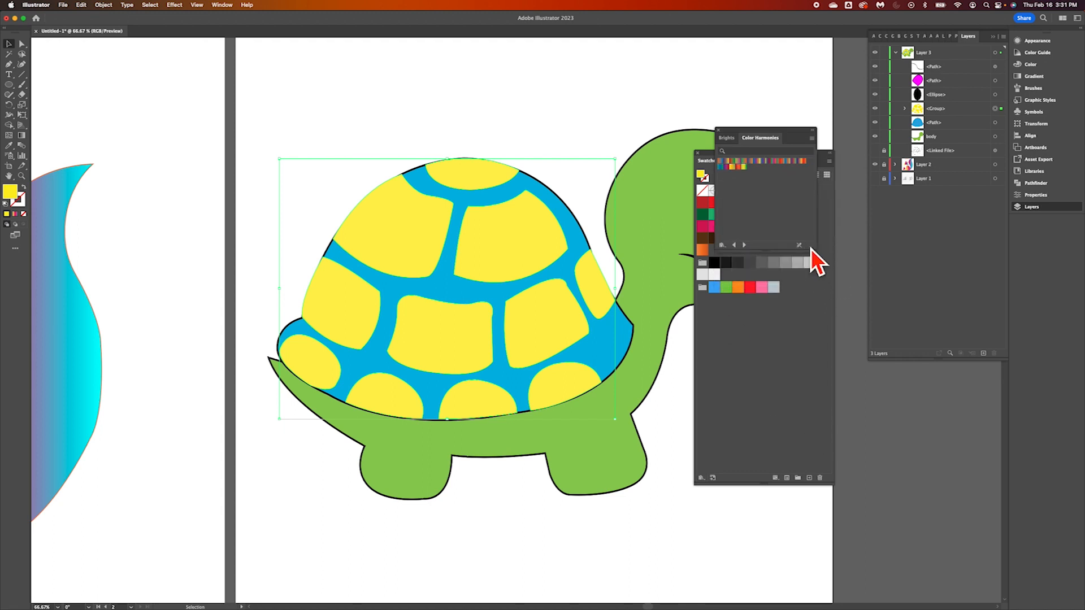
pyautogui.moveTo(795, 134); pyautogui.dragTo(699, 53)
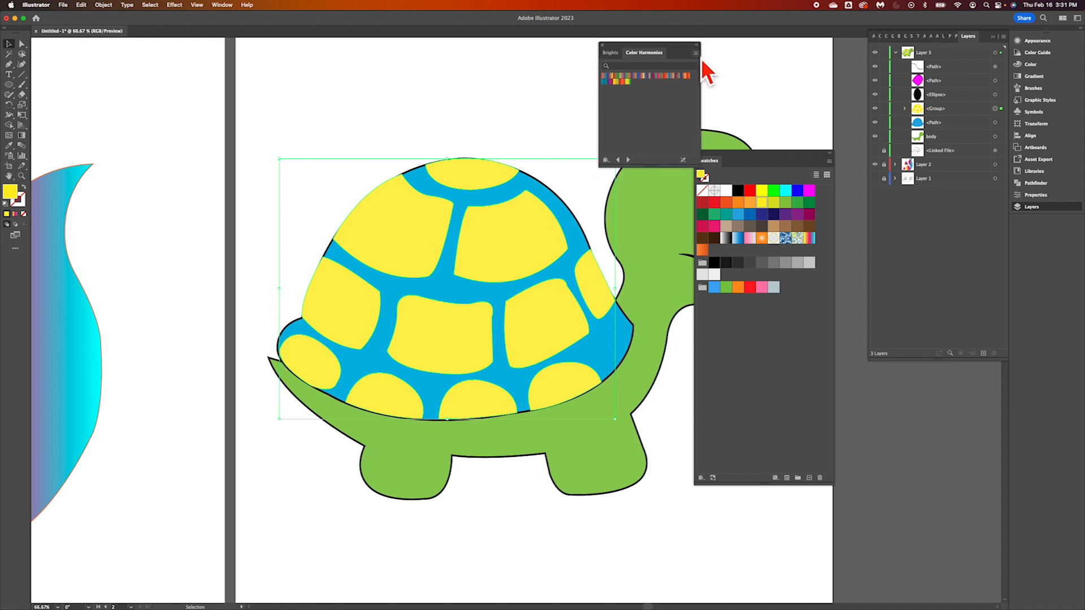
pyautogui.click(699, 54)
pyautogui.click(656, 135)
# Fill the turtle's shell patches with the Analogous 4 gradient from the Color Harmonies library
pyautogui.scroll(2, 657, 135)
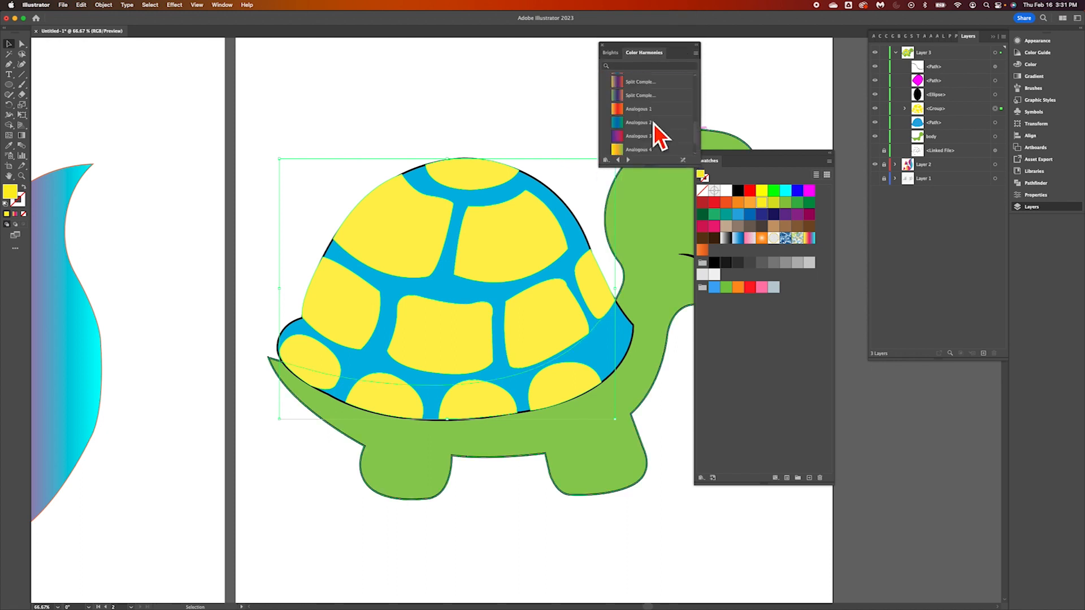
pyautogui.scroll(4, 653, 122)
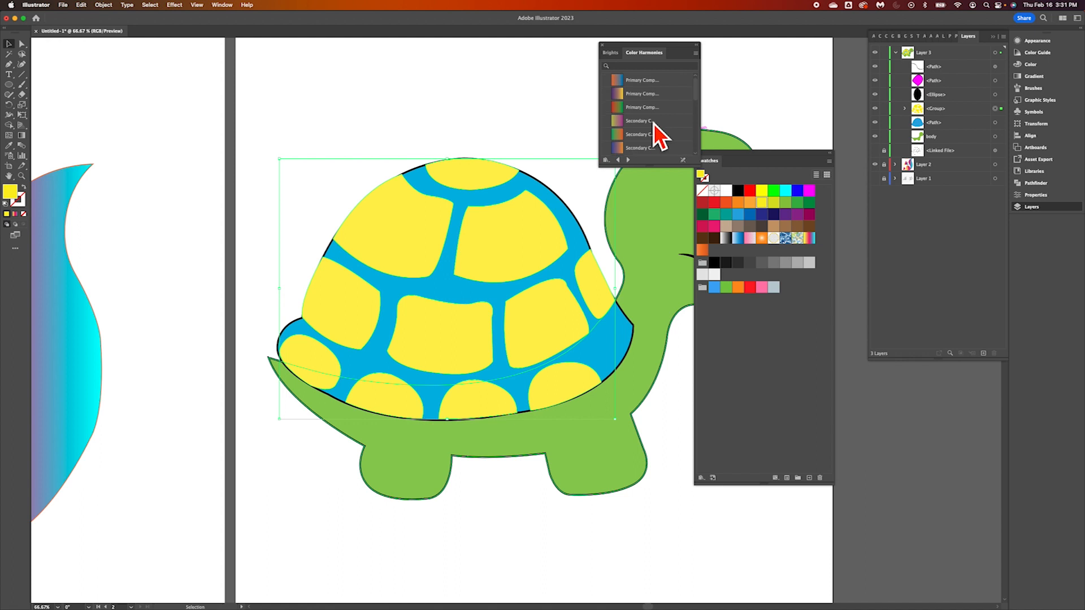
pyautogui.scroll(-5, 653, 123)
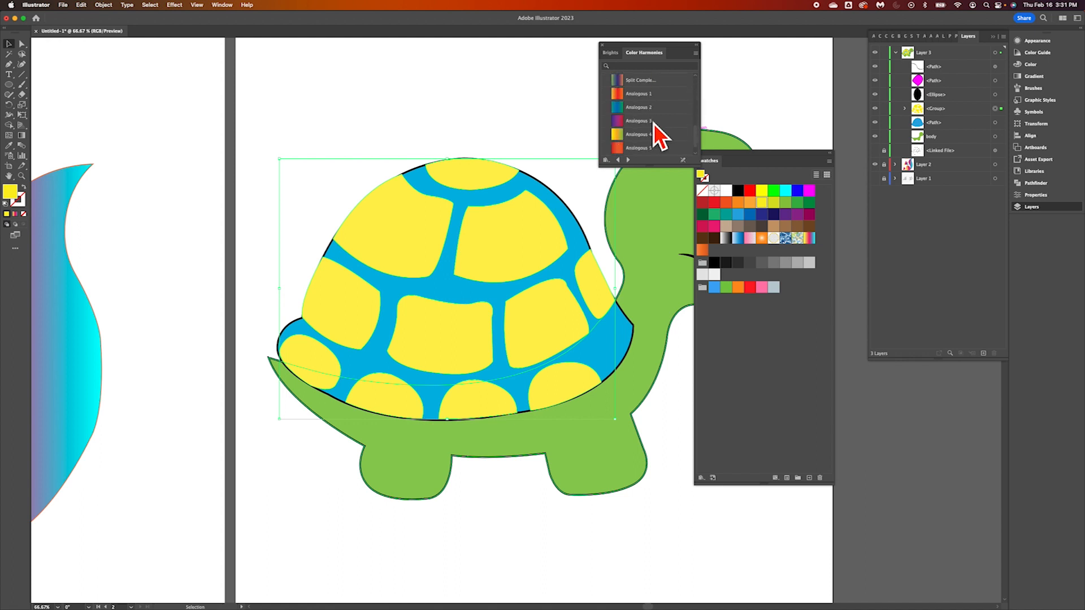
pyautogui.click(626, 139)
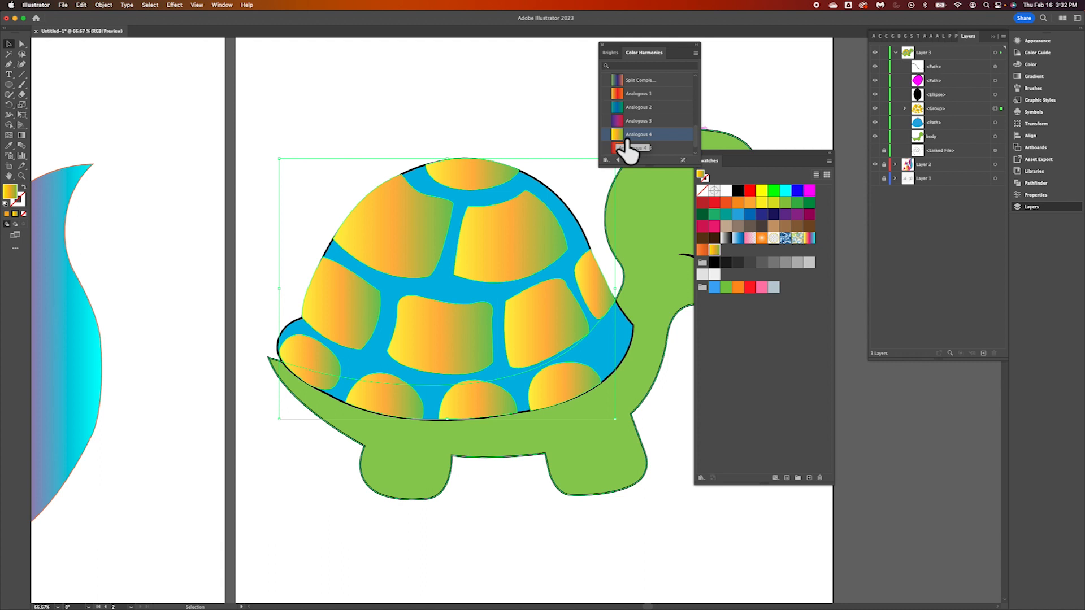
pyautogui.moveTo(686, 49); pyautogui.dragTo(732, 48)
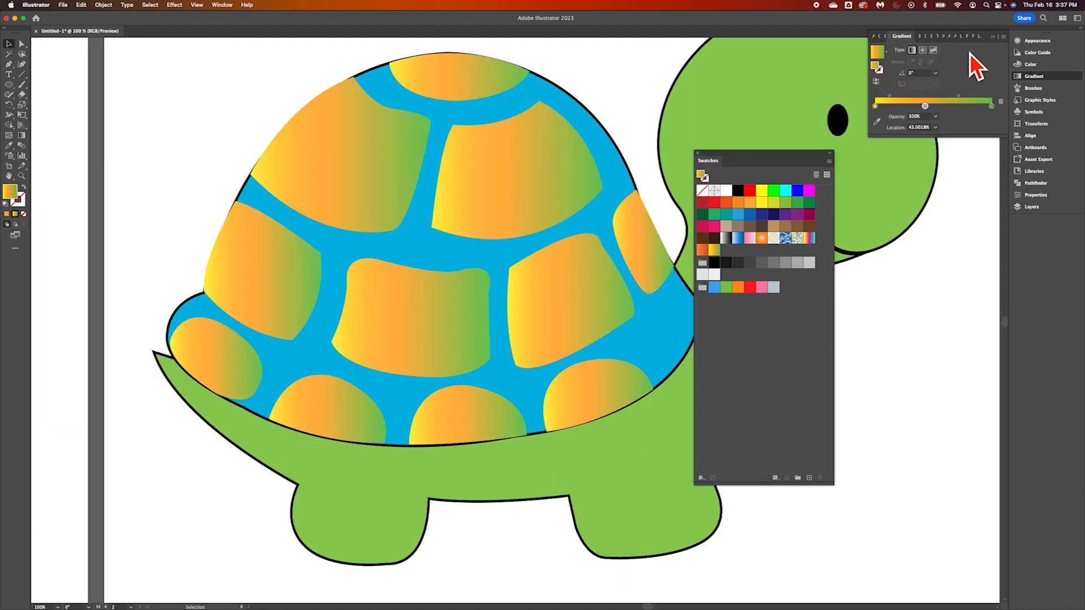
# Reselect the turtle's shell patch group from Layer 3 and show the patches' gradient sliders with the Gradient tool
pyautogui.click(564, 158)
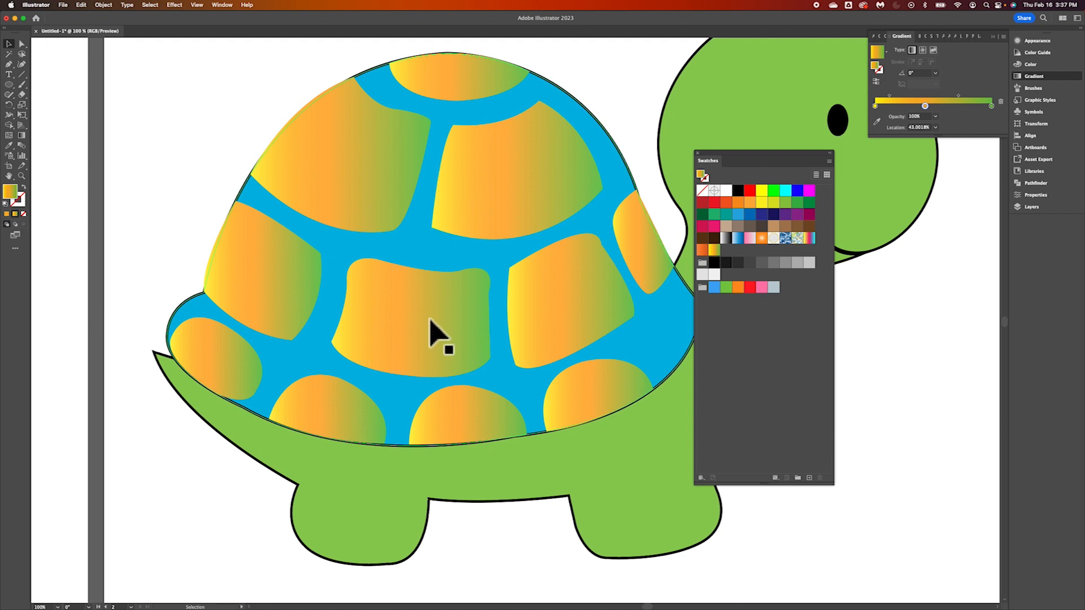
pyautogui.click(986, 142)
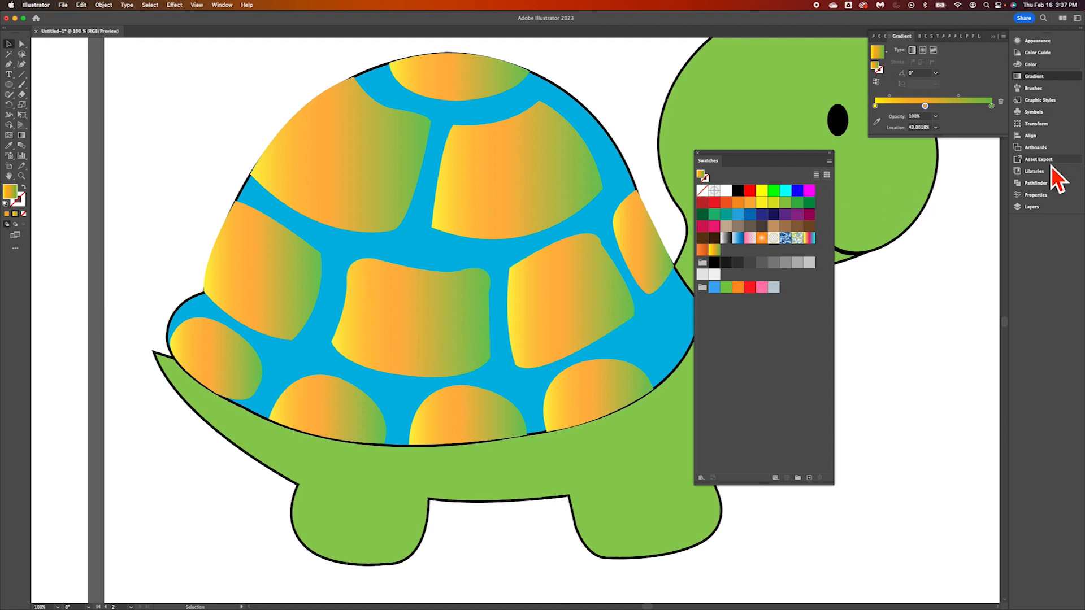
pyautogui.click(1032, 208)
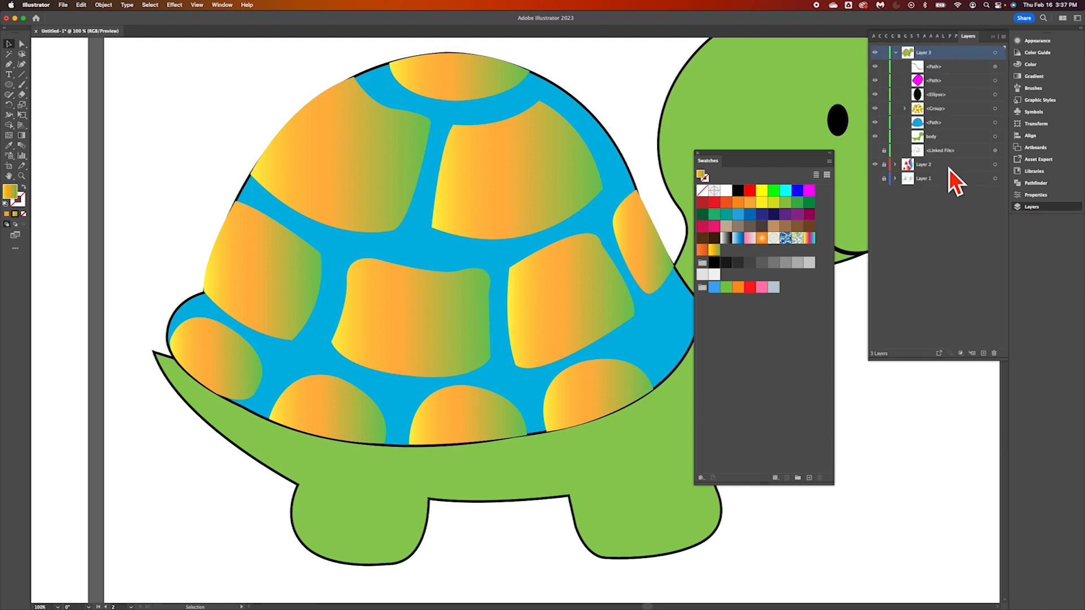
pyautogui.click(1005, 122)
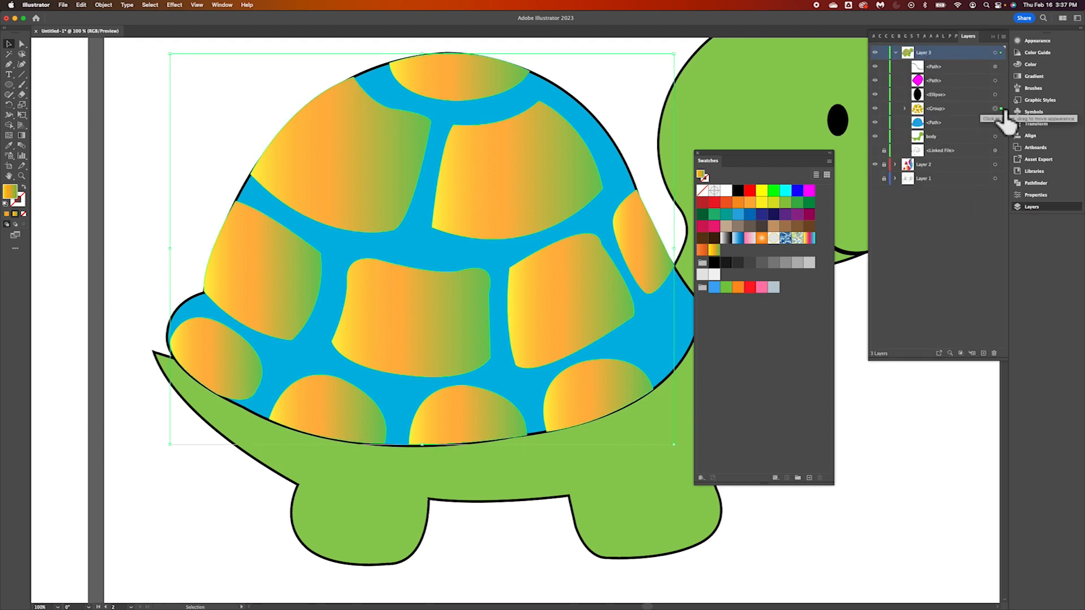
pyautogui.click(915, 382)
pyautogui.click(491, 147)
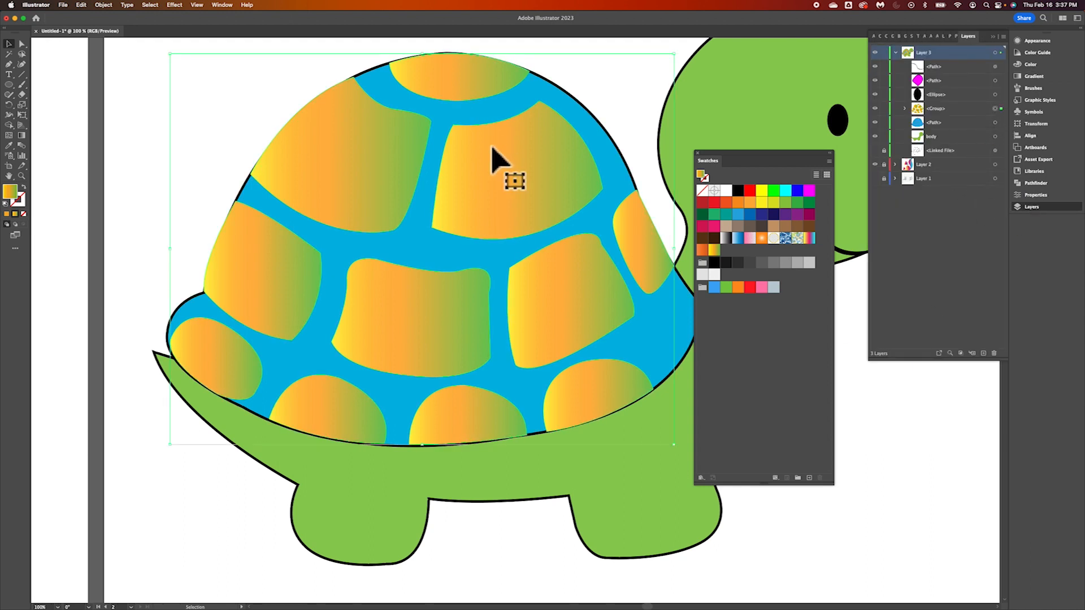
pyautogui.click(26, 138)
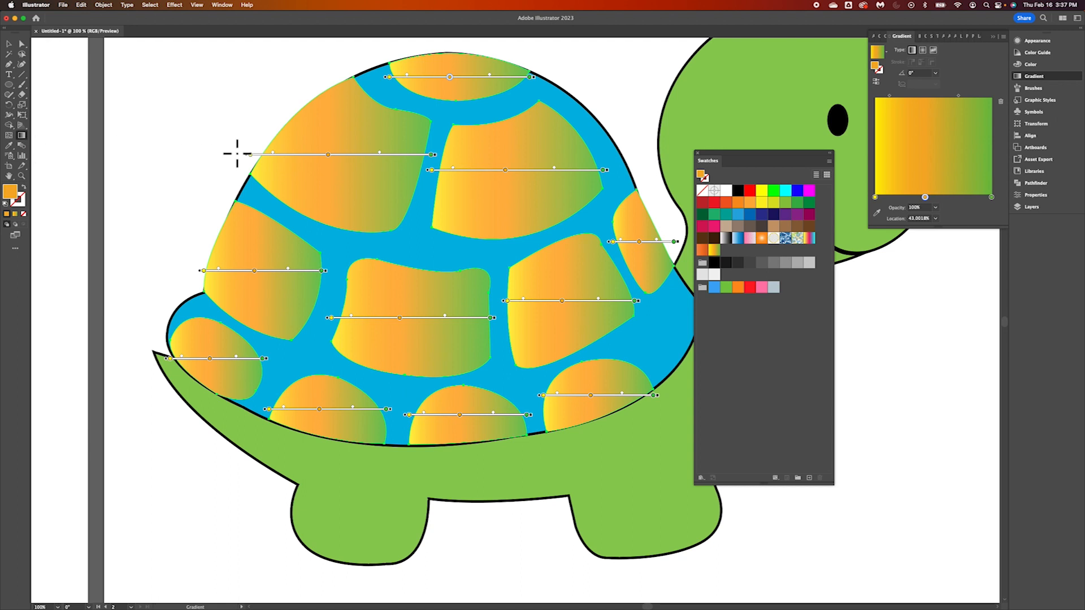
# Shift the orange stops towards green on the upper-left and topmost shell patches and towards yellow on the upper-right patch
pyautogui.moveTo(329, 155)
pyautogui.mouseDown()
pyautogui.moveTo(400, 158)
pyautogui.moveTo(344, 164)
pyautogui.mouseUp()
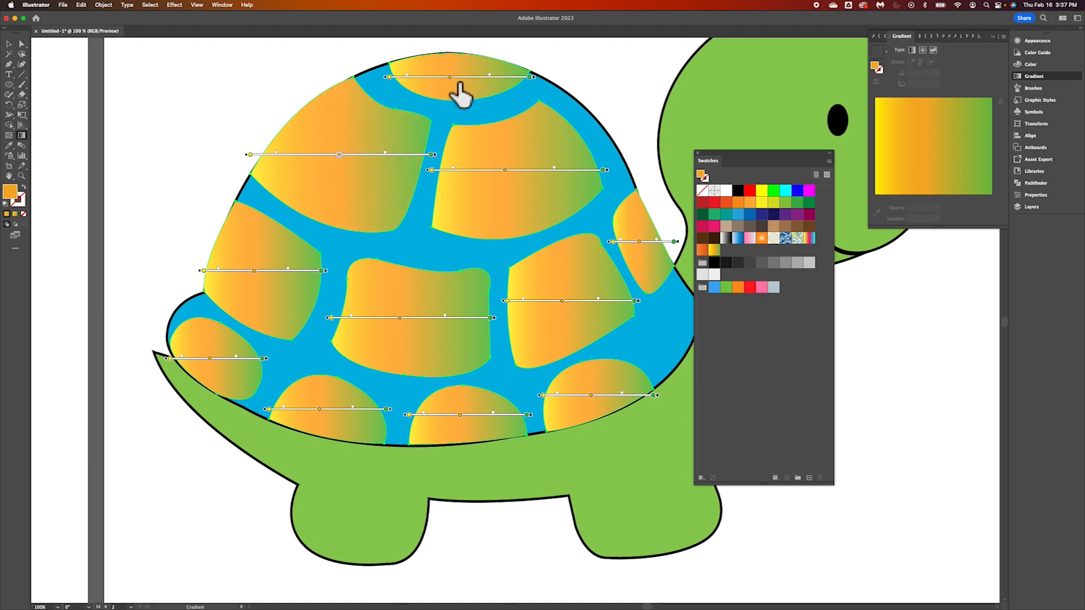
pyautogui.moveTo(450, 78); pyautogui.dragTo(486, 78)
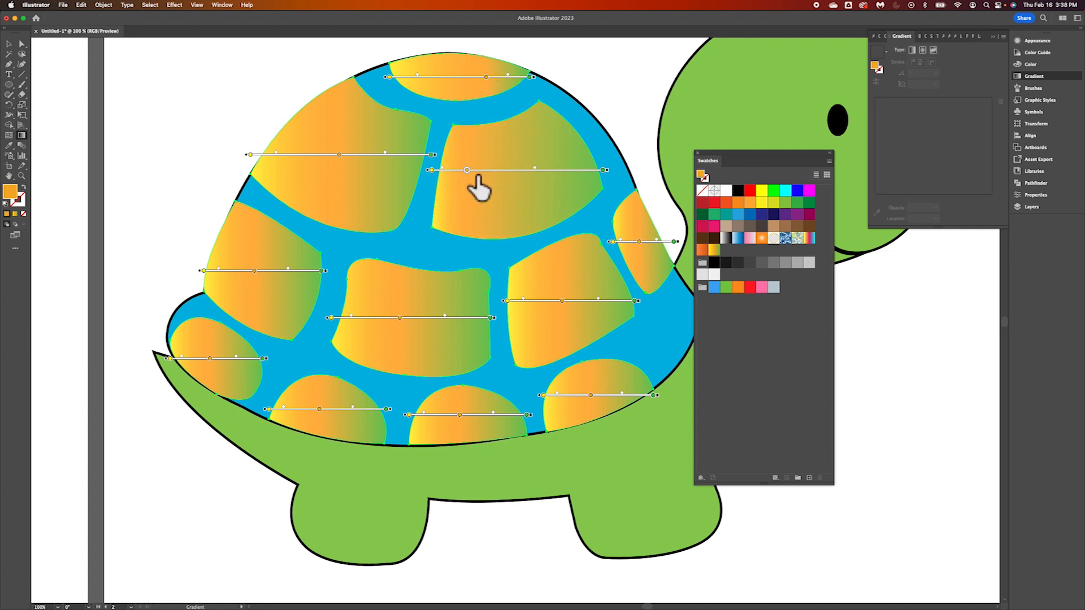
pyautogui.hscroll(5, 477, 187)
pyautogui.scroll(-2, 477, 187)
pyautogui.hscroll(-2, 476, 186)
pyautogui.scroll(3, 476, 187)
pyautogui.hscroll(4, 477, 187)
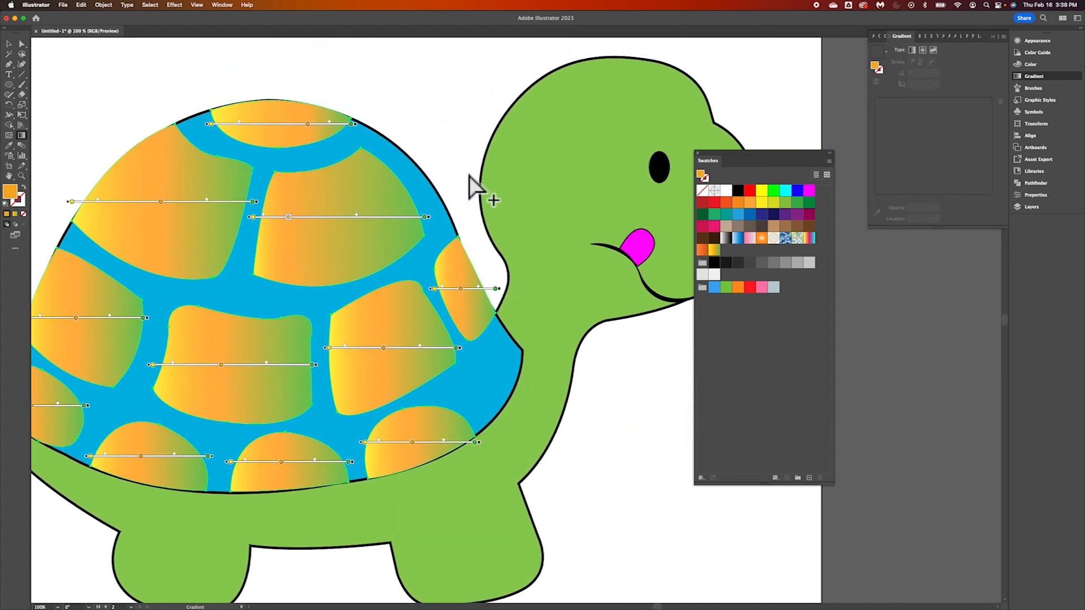
# Select the turtle's green body and fill it with the current yellow-orange-green linear gradient
pyautogui.click(8, 43)
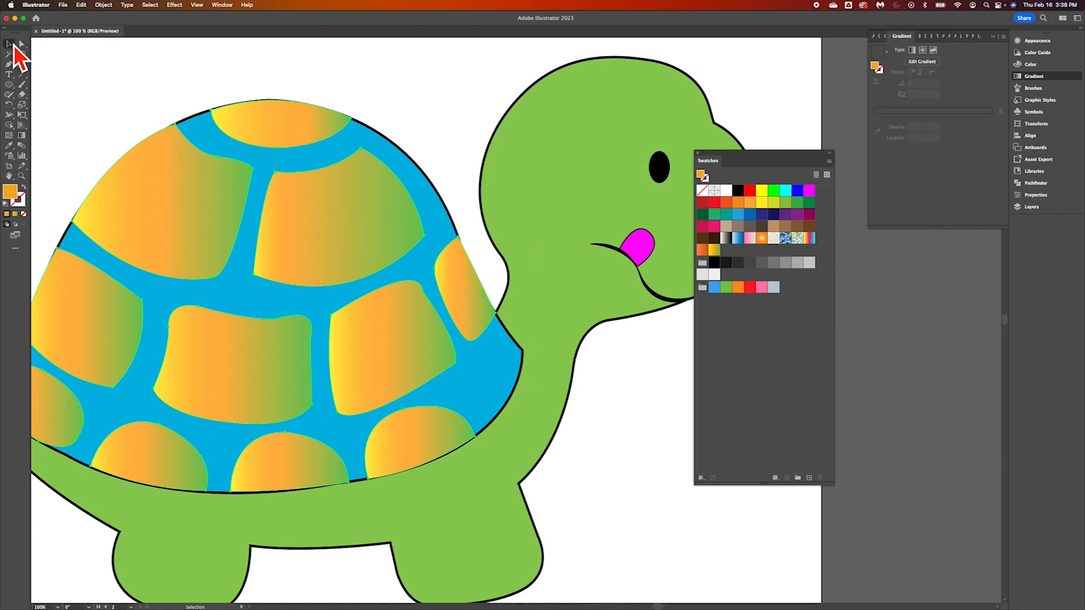
pyautogui.click(520, 225)
pyautogui.hscroll(3, 537, 218)
pyautogui.scroll(-1, 537, 218)
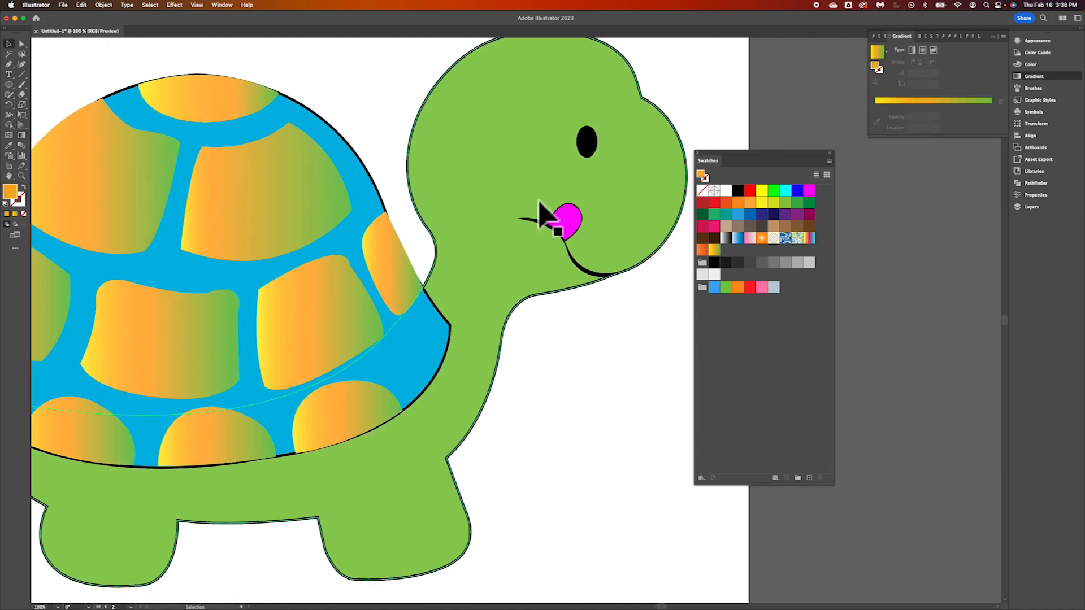
pyautogui.click(662, 199)
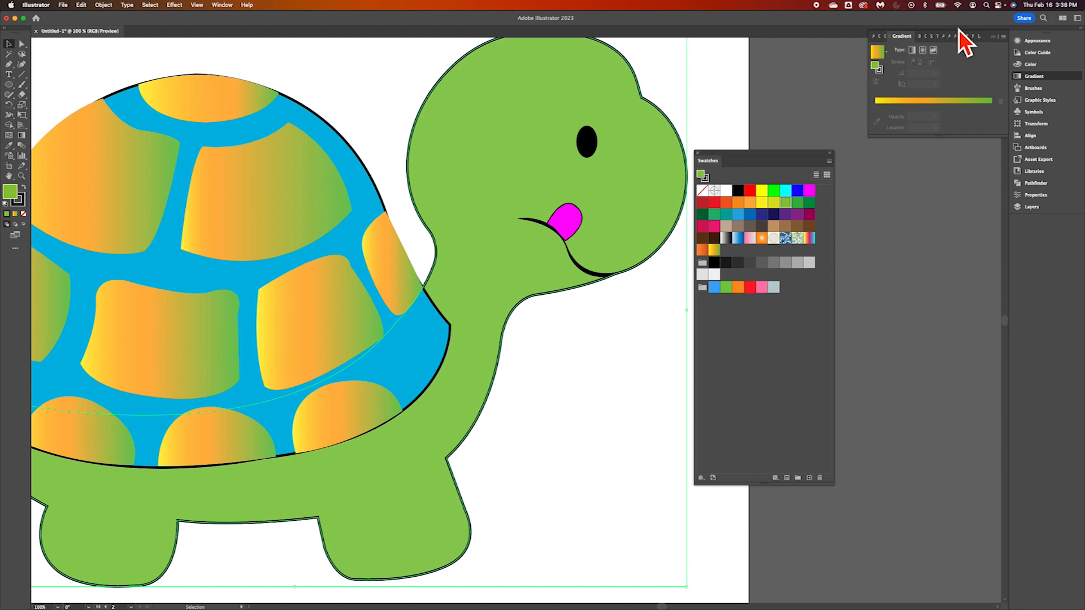
pyautogui.click(890, 57)
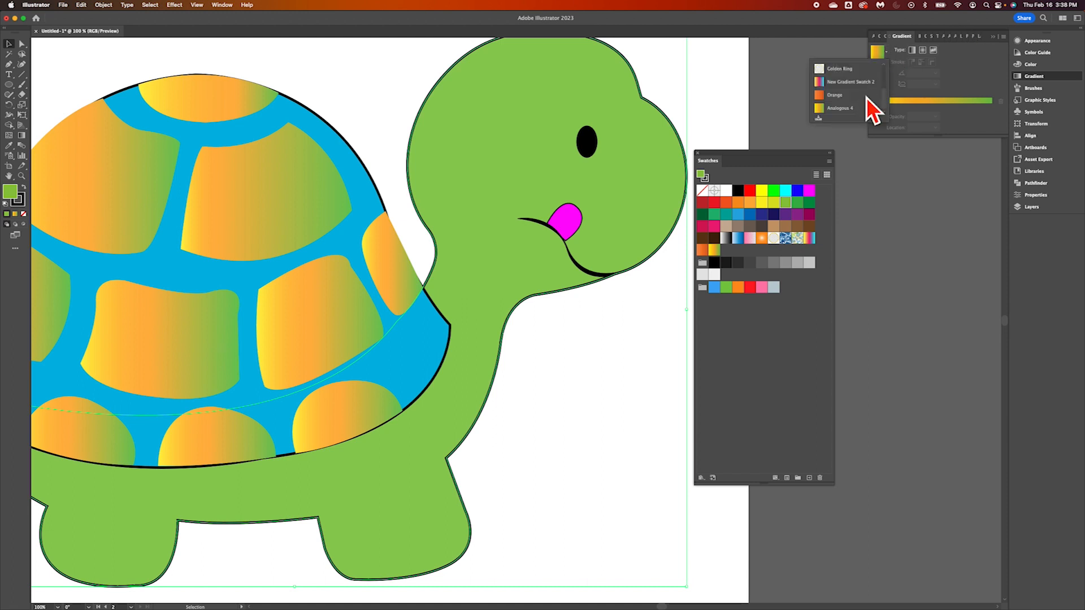
pyautogui.scroll(-2, 870, 102)
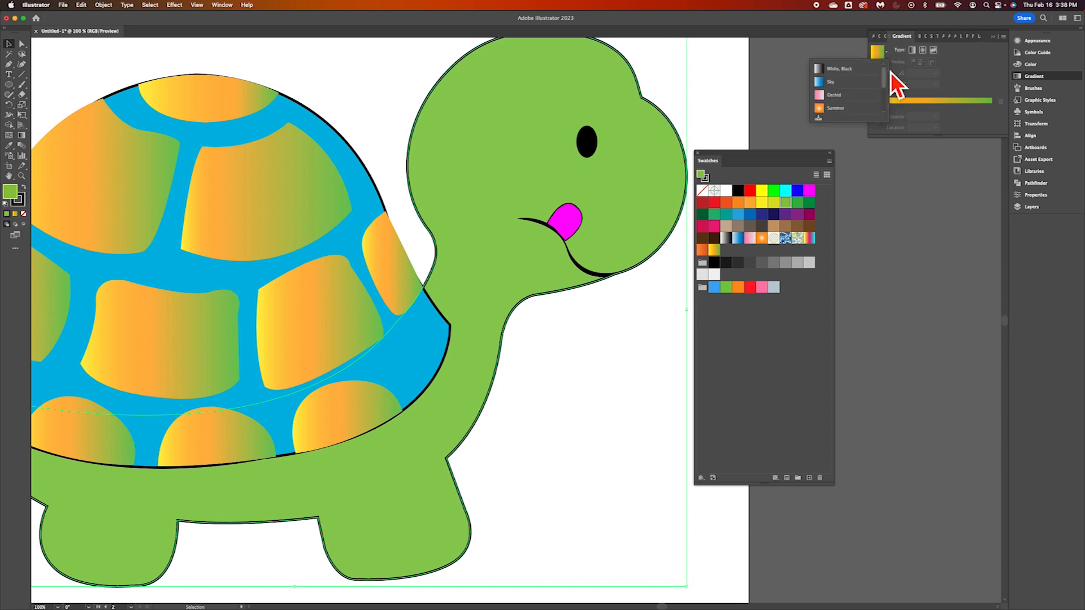
pyautogui.click(976, 67)
pyautogui.click(879, 54)
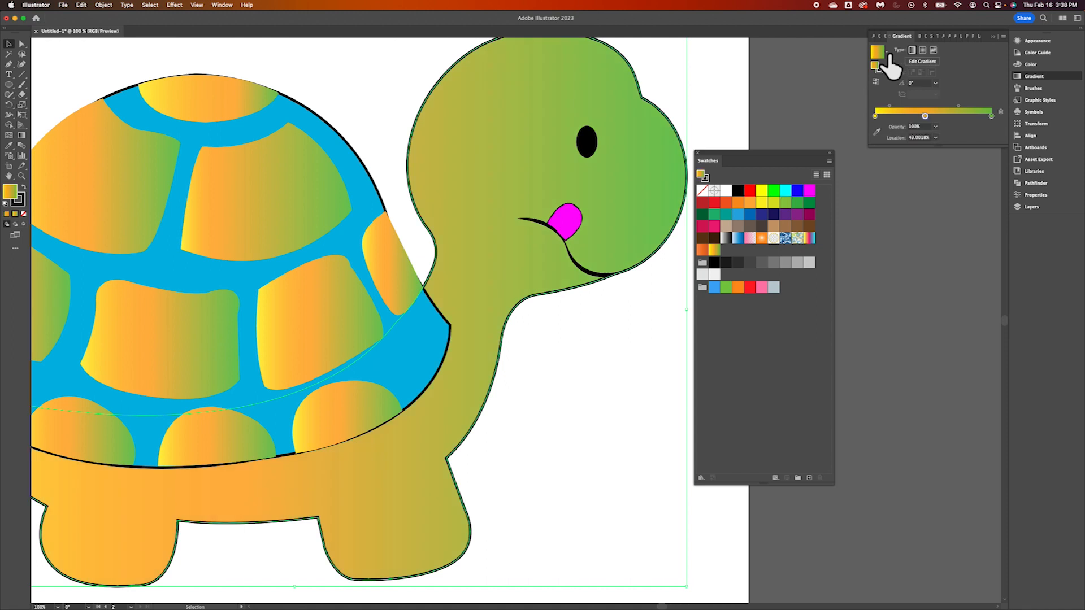
# Recolour the body gradient's yellow stop to green and its orange middle stop to dark green
pyautogui.doubleClick(878, 118)
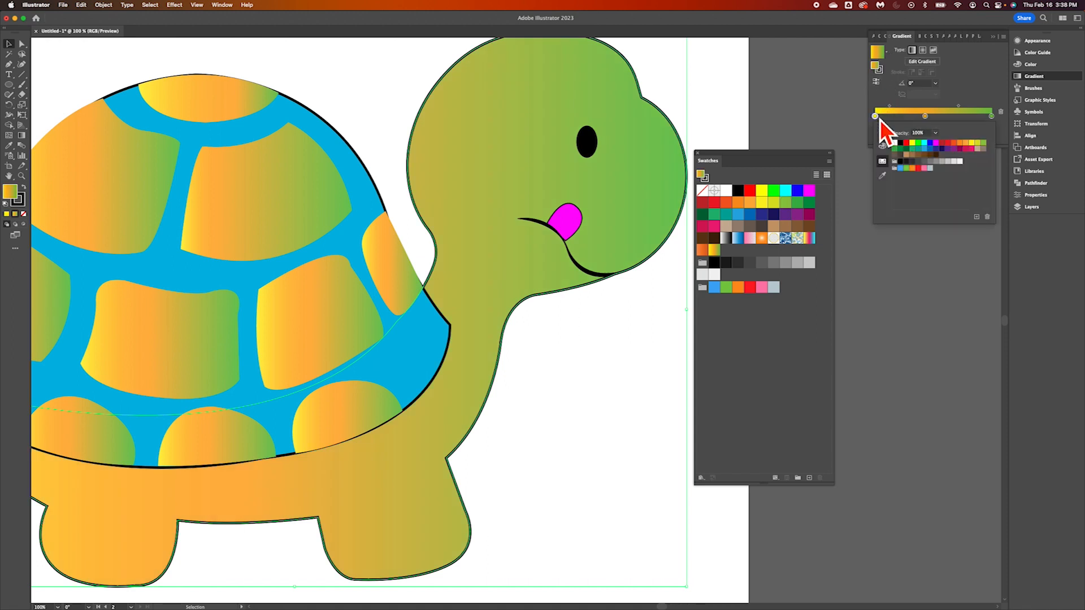
pyautogui.click(904, 155)
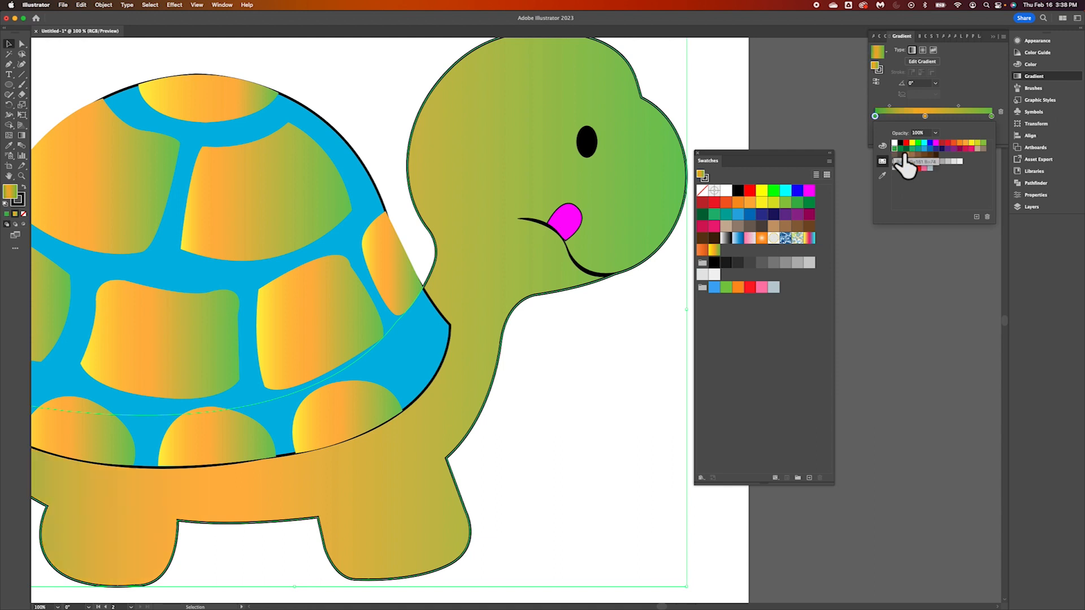
pyautogui.doubleClick(927, 117)
pyautogui.click(911, 153)
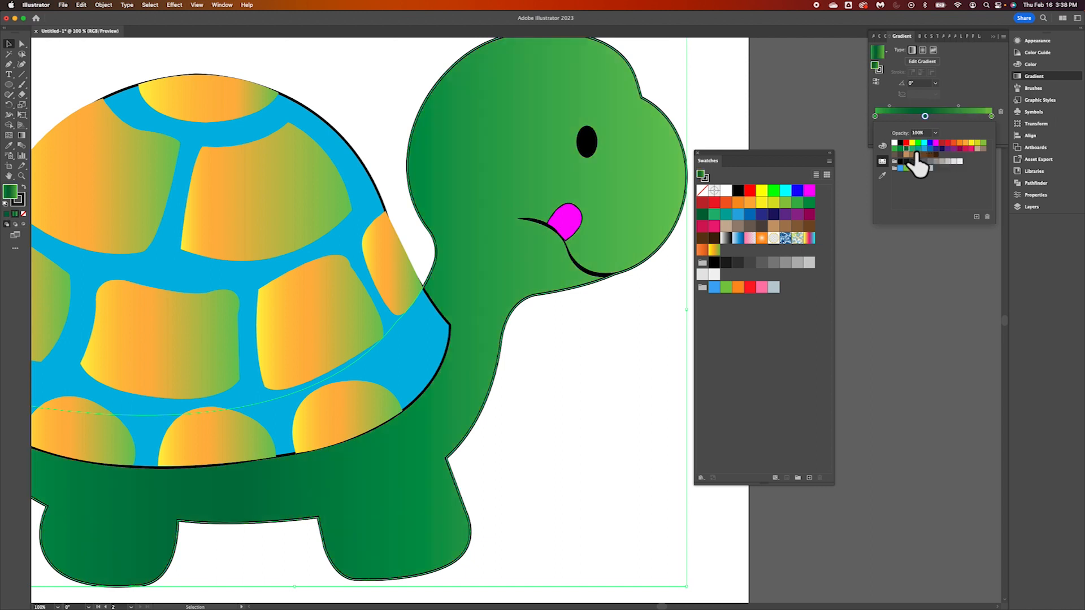
pyautogui.click(985, 65)
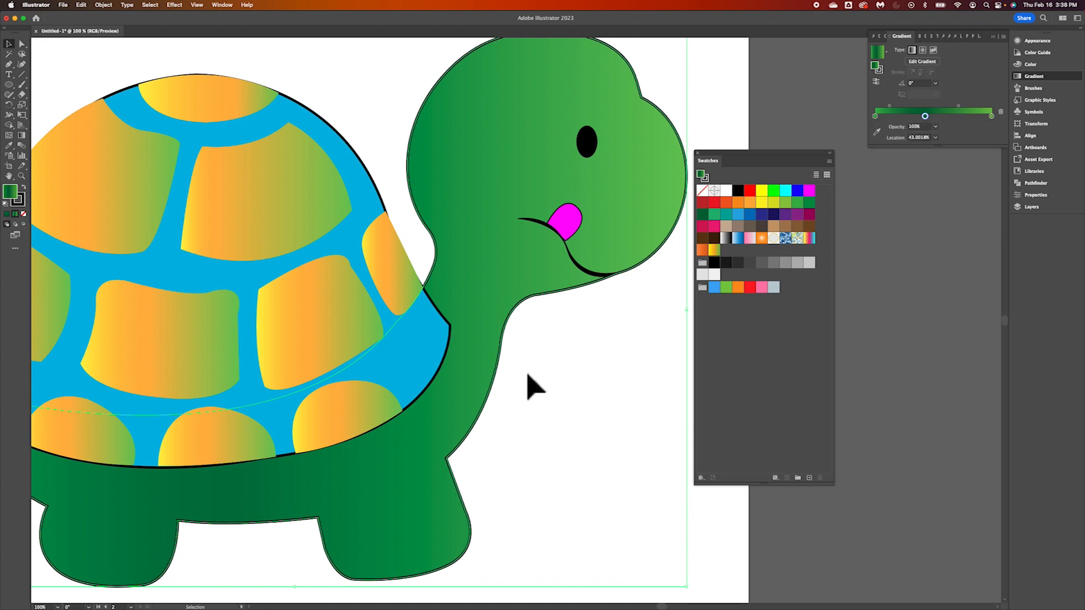
# Reselect the turtle's body and move its gradient's dark green stop to about 28% with the Gradient tool
pyautogui.click(542, 383)
pyautogui.hscroll(-3, 548, 379)
pyautogui.scroll(-1, 548, 378)
pyautogui.hscroll(-4, 550, 373)
pyautogui.scroll(-2, 550, 373)
pyautogui.hscroll(3, 551, 373)
pyautogui.scroll(4, 551, 372)
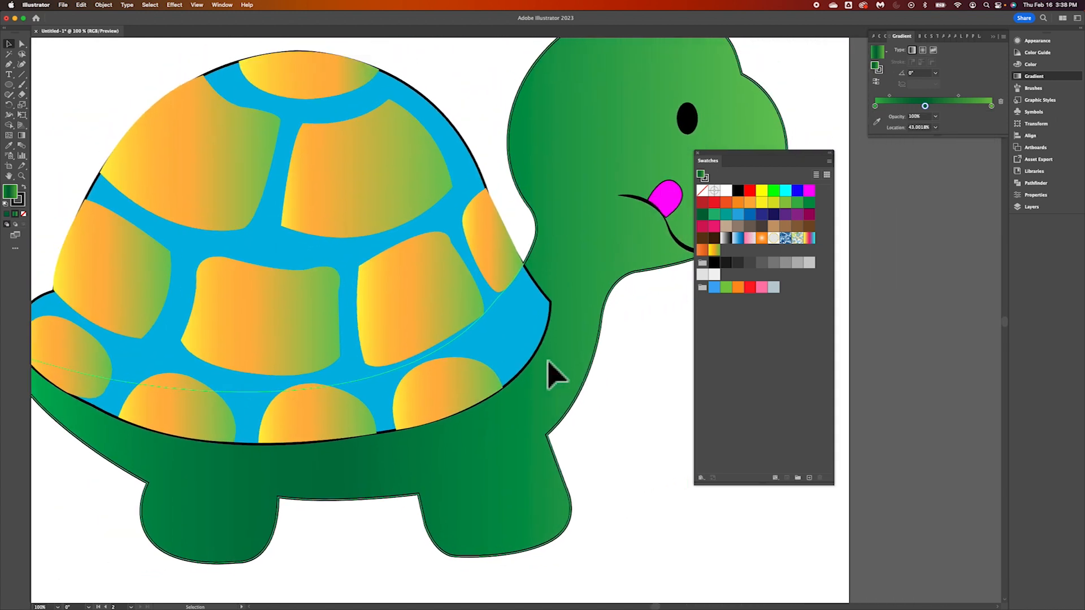
pyautogui.scroll(-2, 551, 372)
pyautogui.hscroll(-1, 551, 373)
pyautogui.click(495, 464)
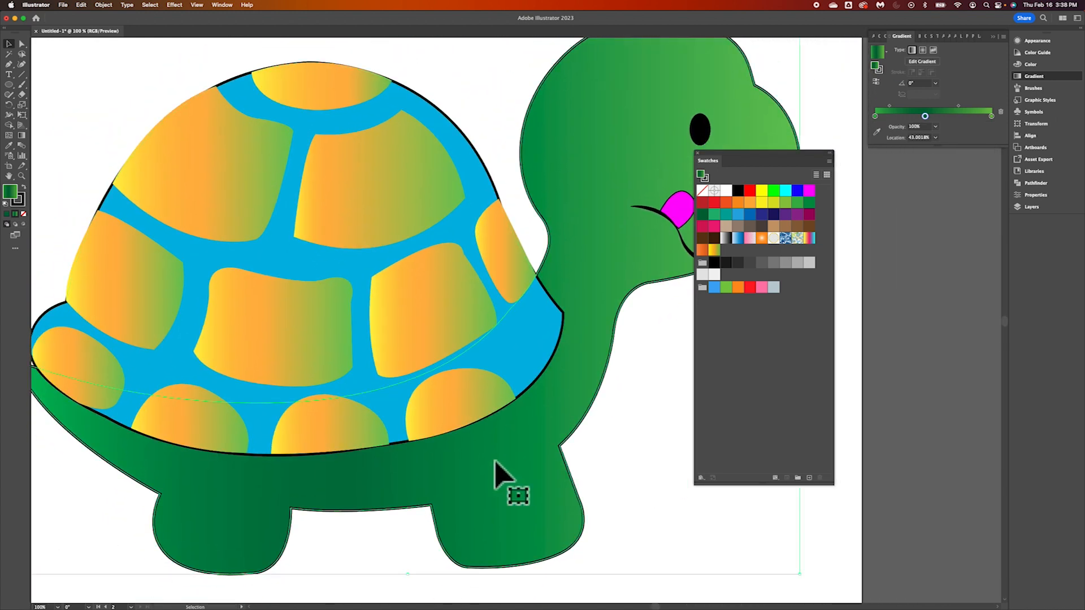
pyautogui.click(523, 339)
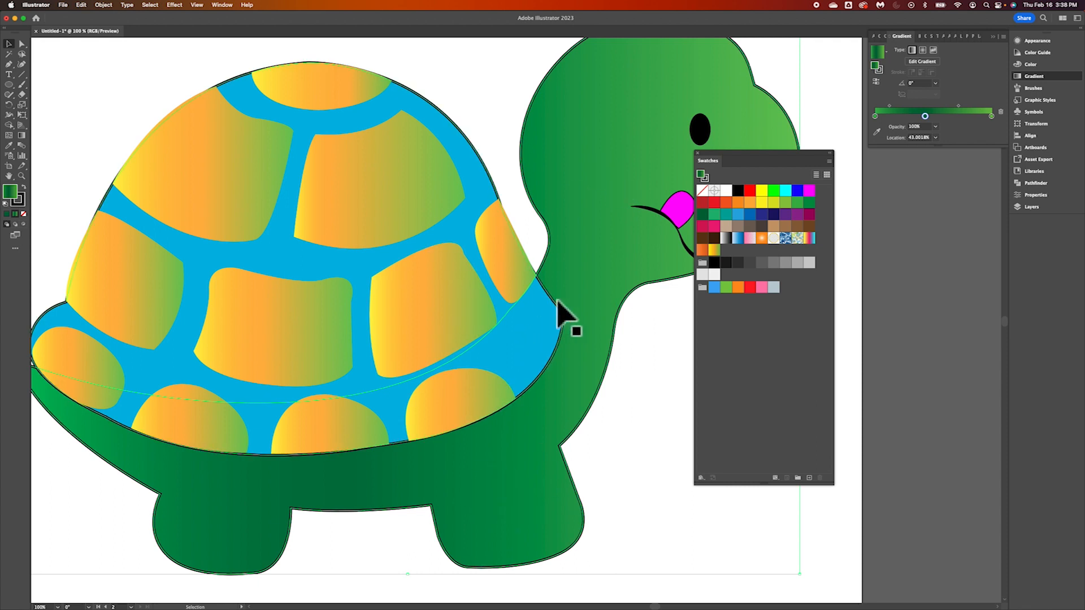
pyautogui.click(22, 135)
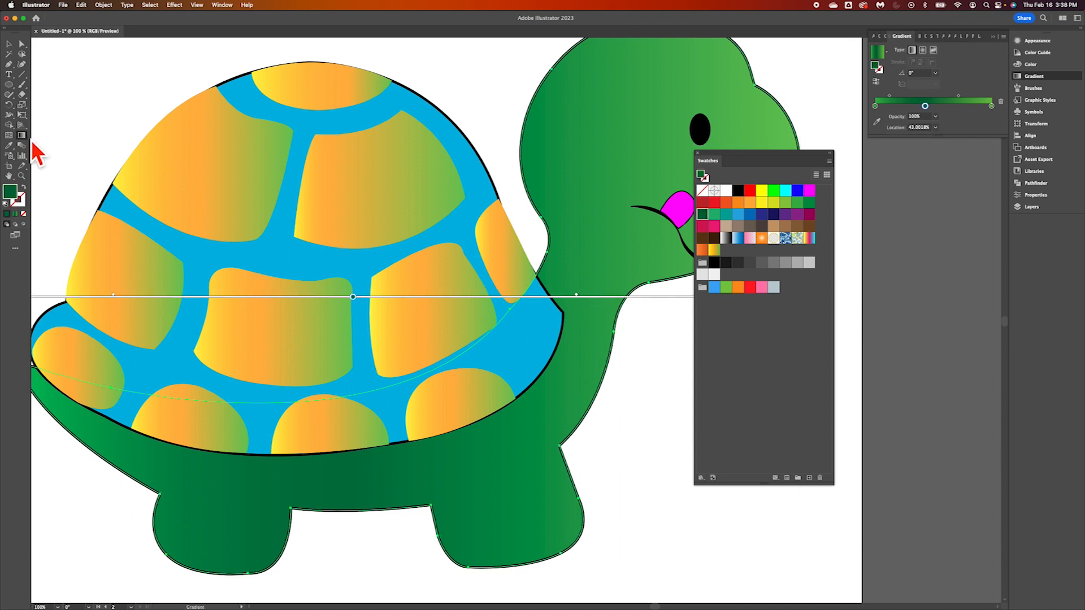
pyautogui.scroll(-2, 114, 251)
pyautogui.hscroll(-2, 114, 250)
pyautogui.press('super+minus')
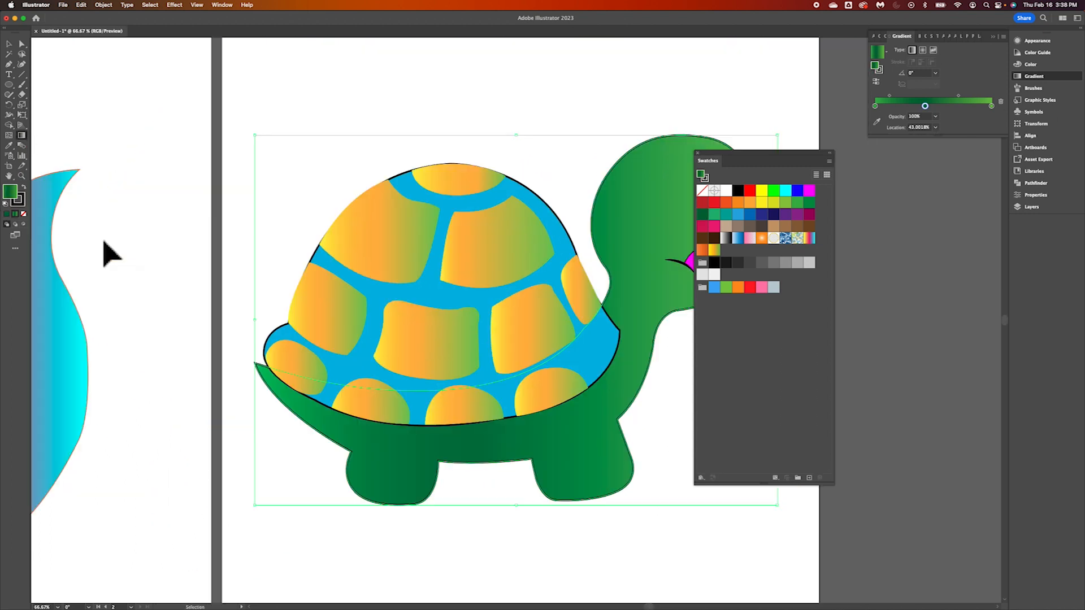
pyautogui.hscroll(3, 317, 400)
pyautogui.scroll(-1, 317, 400)
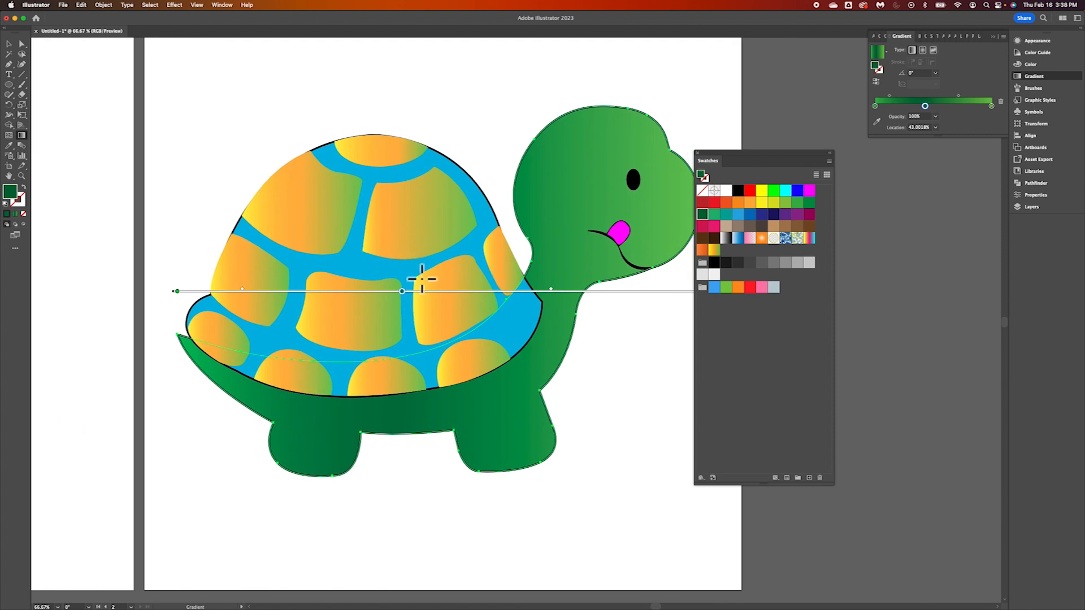
pyautogui.moveTo(480, 296)
pyautogui.mouseDown()
pyautogui.moveTo(570, 296)
pyautogui.moveTo(238, 296)
pyautogui.moveTo(324, 292)
pyautogui.mouseUp()
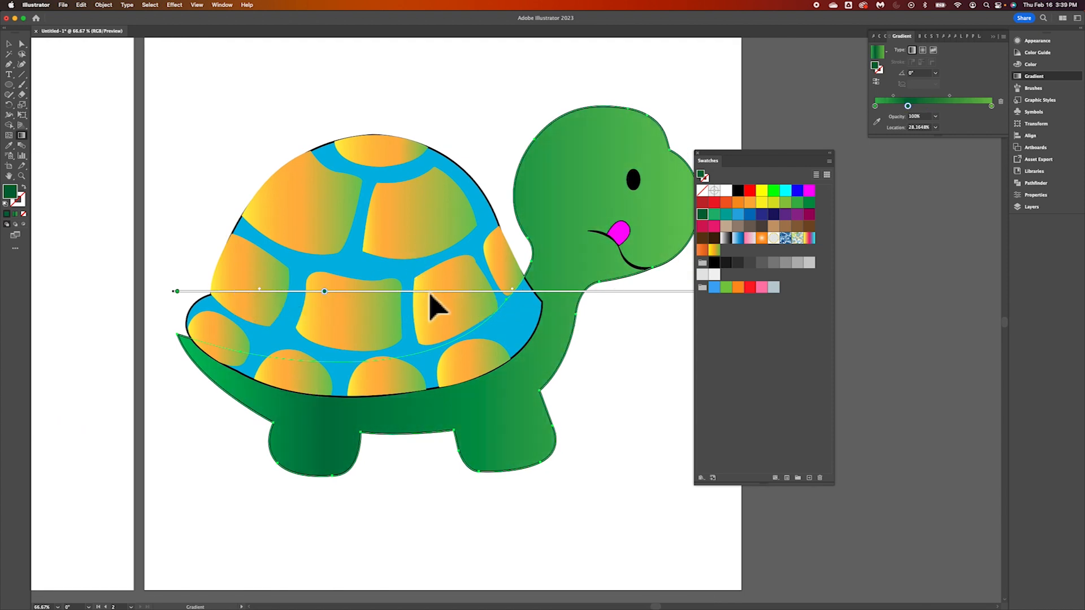
# Add a magenta stop at about 55% to the body gradient and shift the midpoint between magenta and light green towards magenta
pyautogui.click(467, 295)
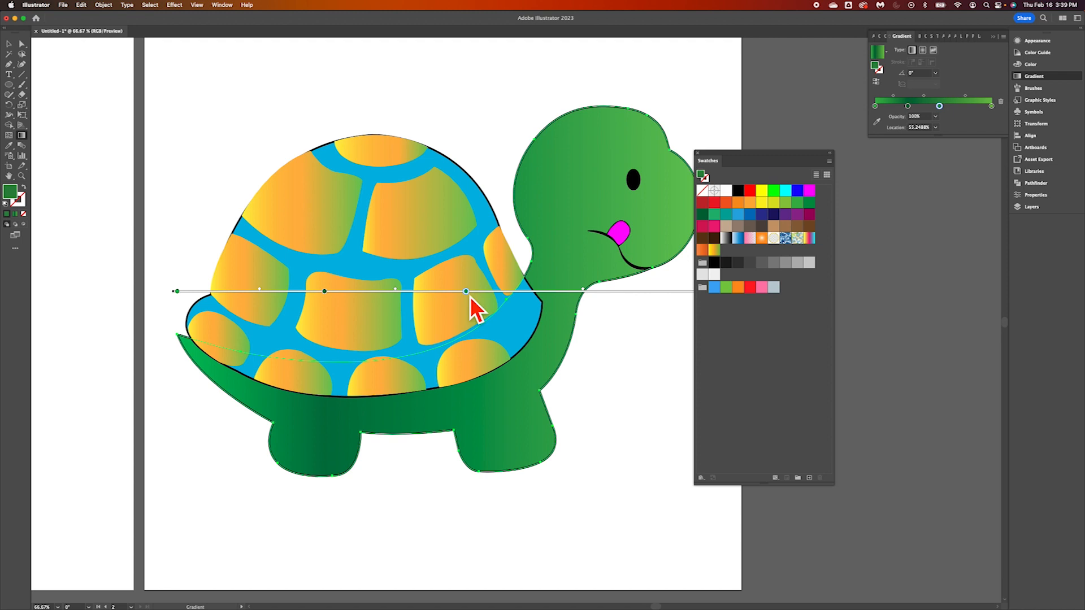
pyautogui.doubleClick(466, 291)
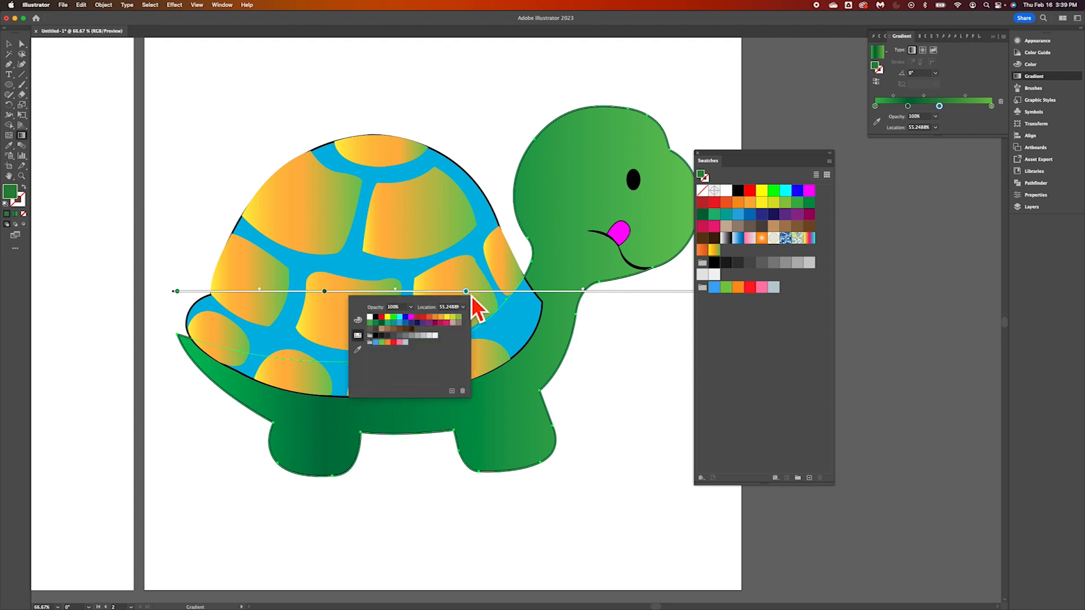
pyautogui.click(414, 319)
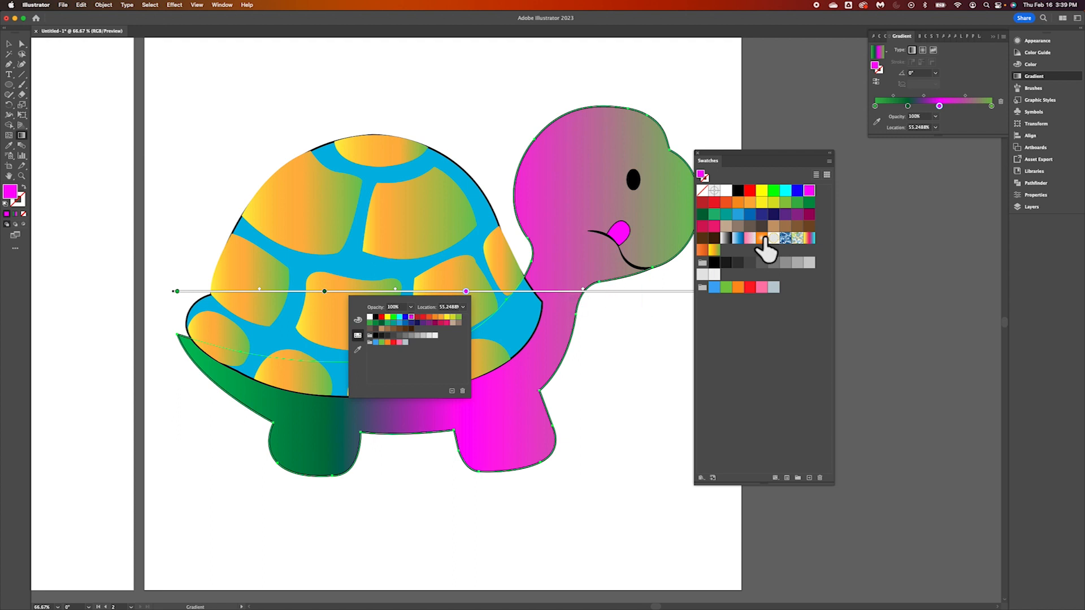
pyautogui.click(596, 381)
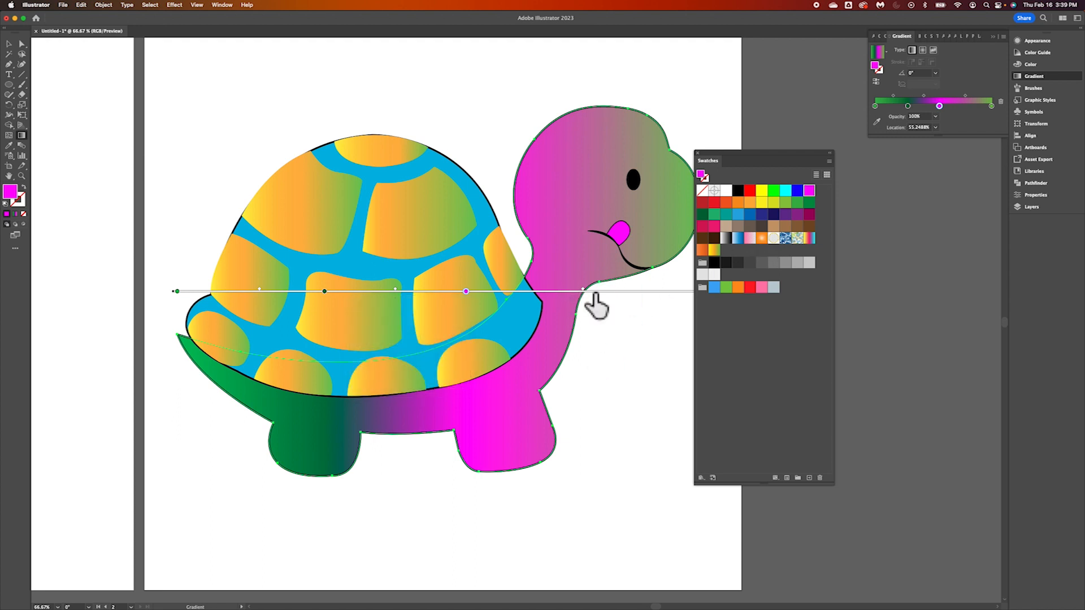
pyautogui.moveTo(596, 305)
pyautogui.mouseDown()
pyautogui.moveTo(501, 307)
pyautogui.moveTo(572, 300)
pyautogui.mouseUp()
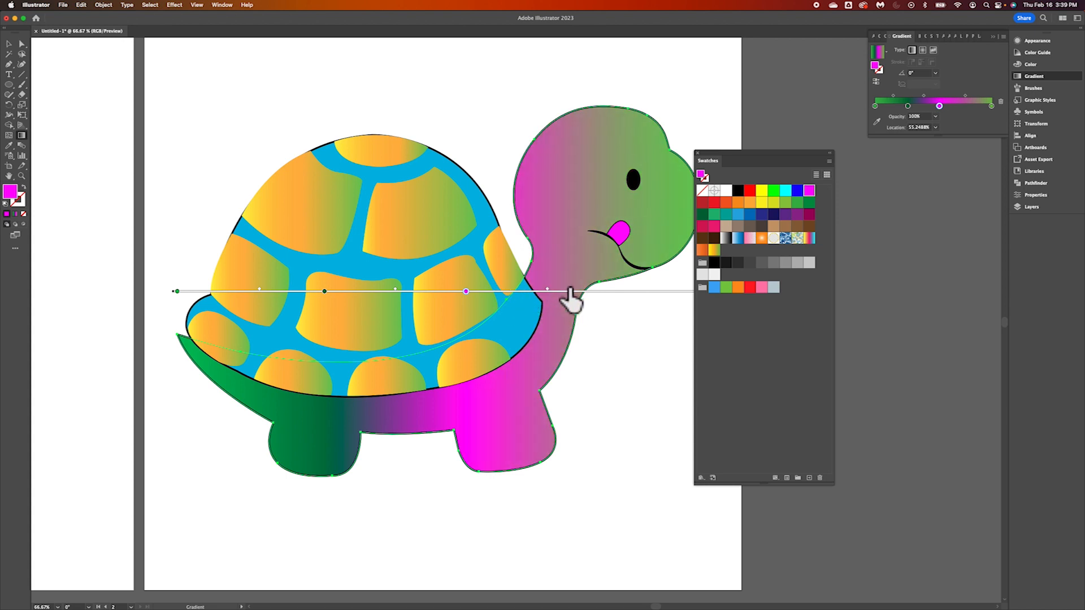
# Try the freeform gradient type on the turtle's body and undo it
pyautogui.click(936, 53)
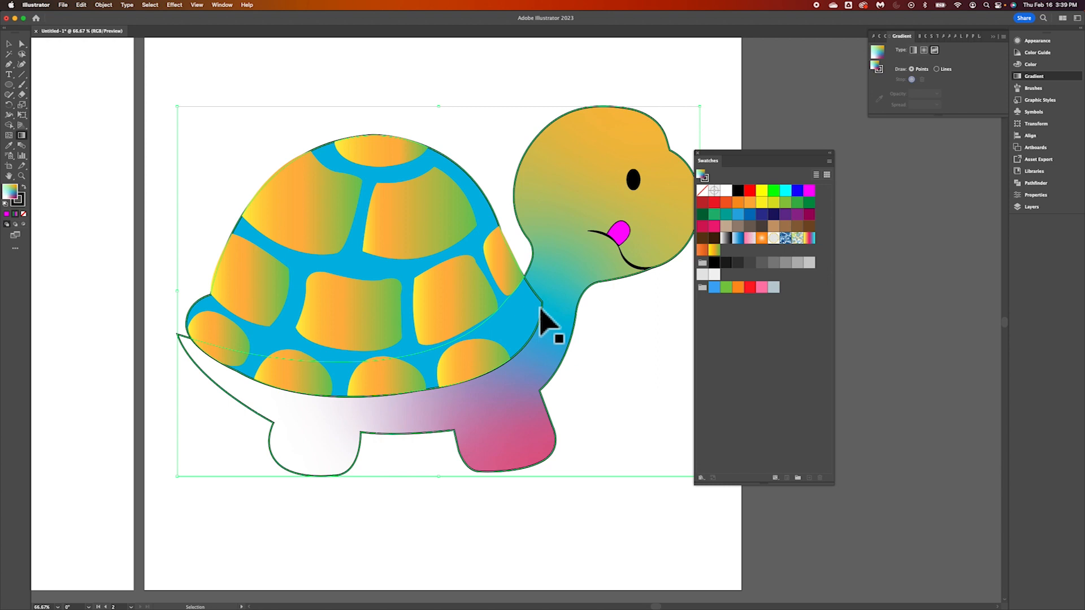
pyautogui.hotkey('ctrl', 'z')
pyautogui.hscroll(5, 533, 302)
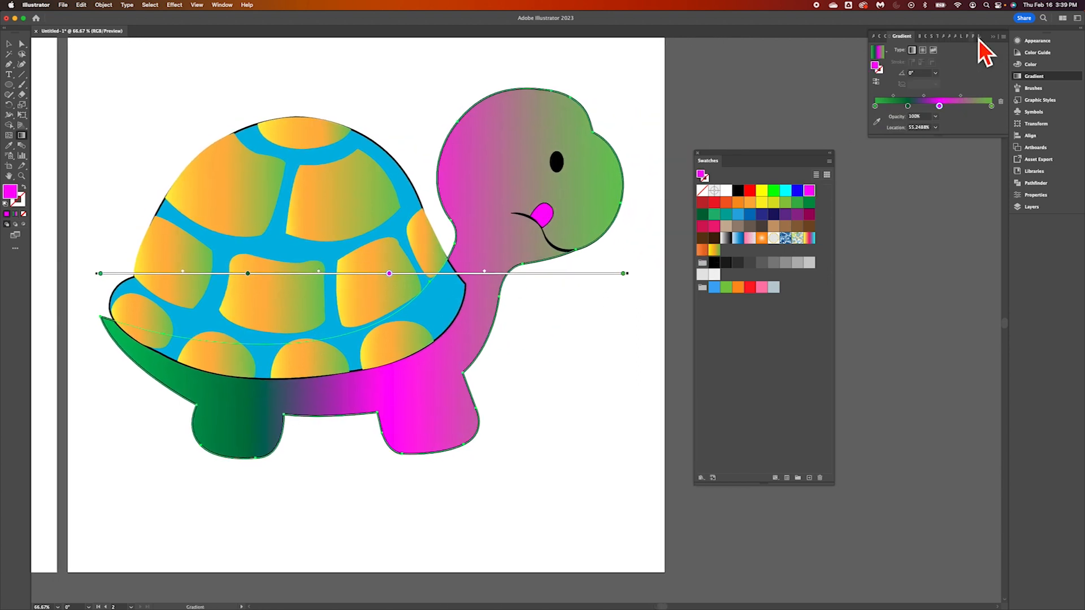
# Preview the radial gradient type on the turtle's body and switch the fill to a freeform gradient
pyautogui.click(922, 50)
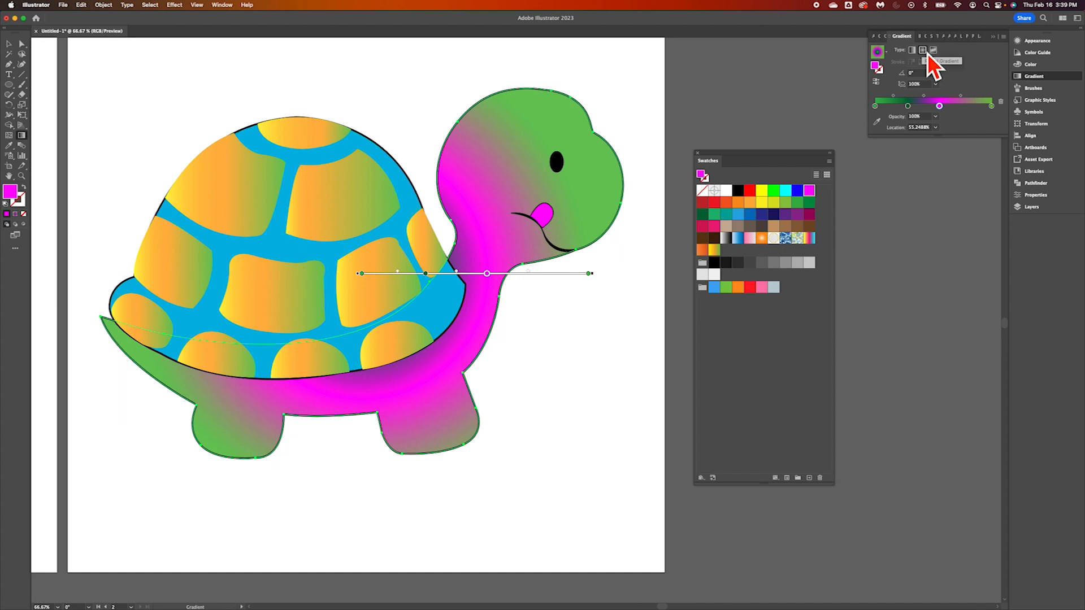
pyautogui.moveTo(483, 277)
pyautogui.click(936, 53)
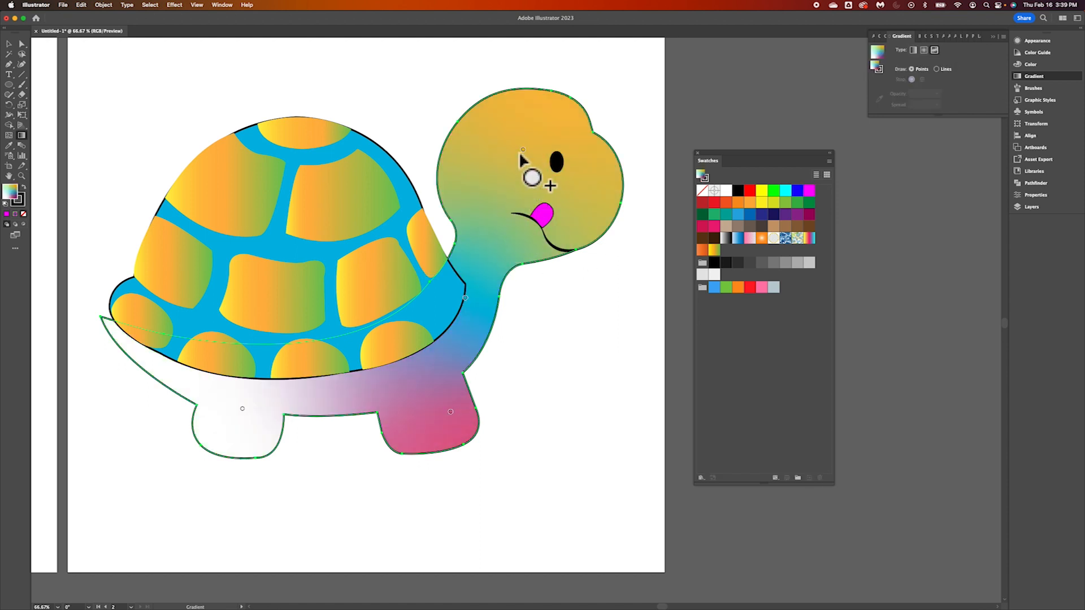
# Nudge the freeform gradient's head stop upward, widen its spread, and place a gold stop at the base of the turtle's neck
pyautogui.moveTo(522, 149)
pyautogui.mouseDown()
pyautogui.moveTo(487, 161)
pyautogui.moveTo(460, 219)
pyautogui.moveTo(510, 267)
pyautogui.moveTo(613, 200)
pyautogui.moveTo(624, 167)
pyautogui.moveTo(518, 144)
pyautogui.mouseUp()
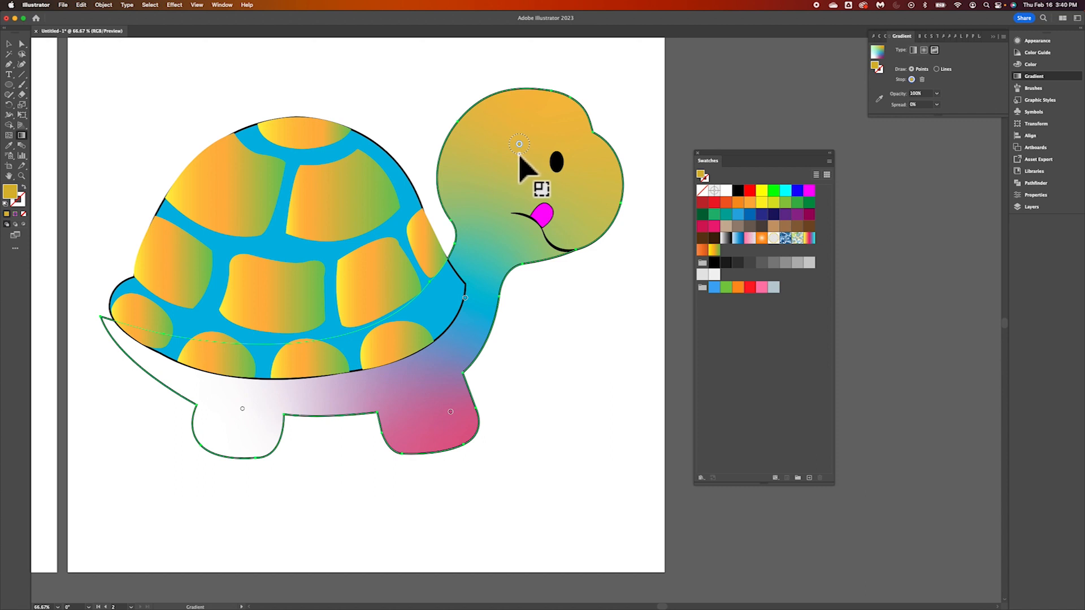
pyautogui.moveTo(521, 157)
pyautogui.mouseDown()
pyautogui.moveTo(526, 187)
pyautogui.moveTo(520, 149)
pyautogui.moveTo(526, 175)
pyautogui.mouseUp()
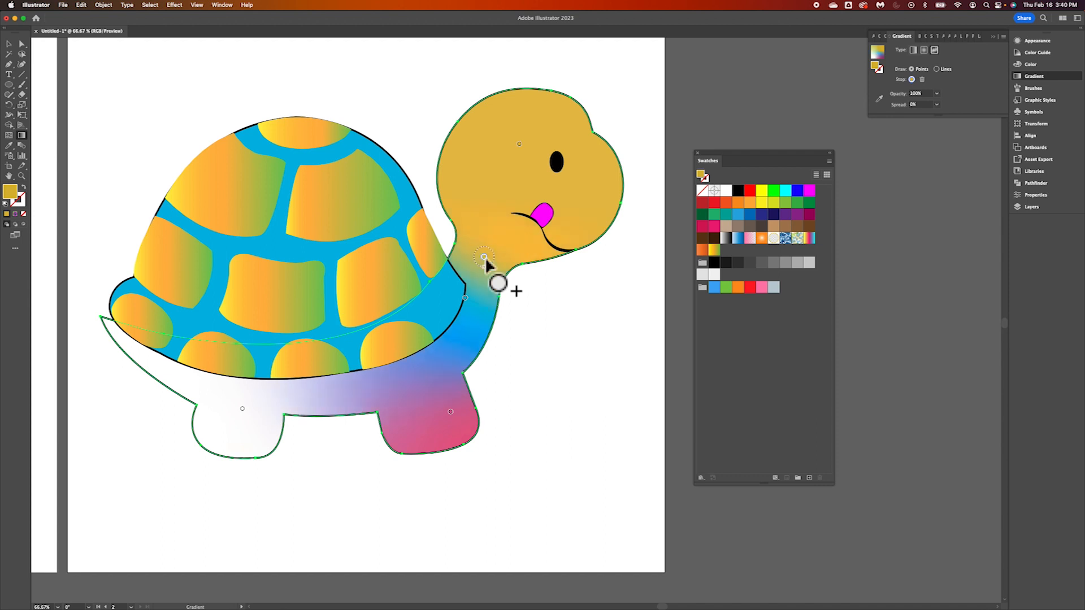
pyautogui.moveTo(484, 257); pyautogui.dragTo(472, 321)
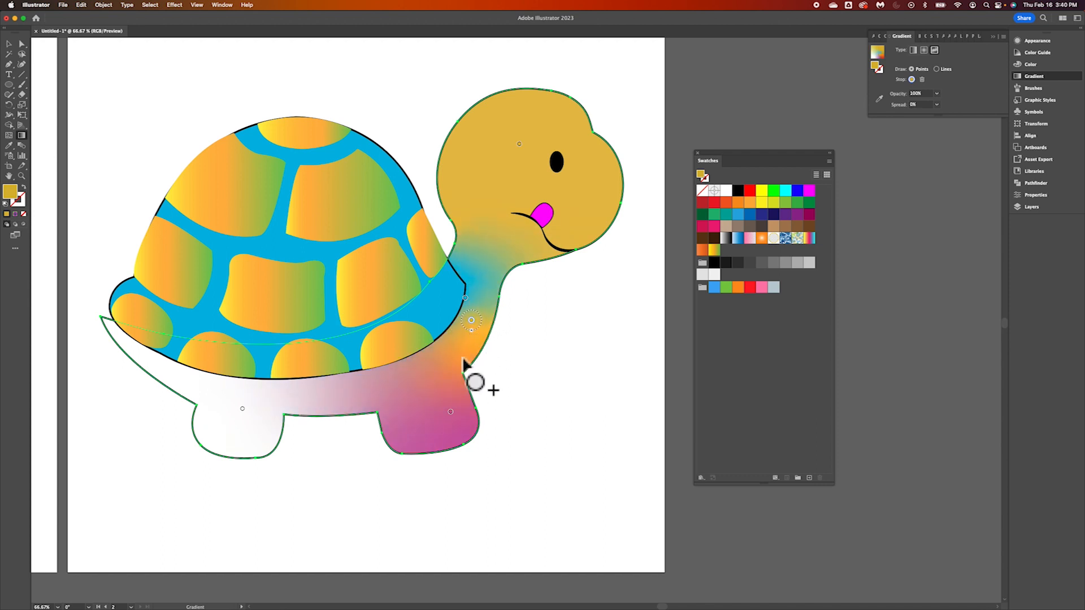
# Move the pink front-leg stop and white hind-leg stop slightly up and inward, widening both spreads, the white one to 95%
pyautogui.moveTo(451, 411); pyautogui.dragTo(413, 403)
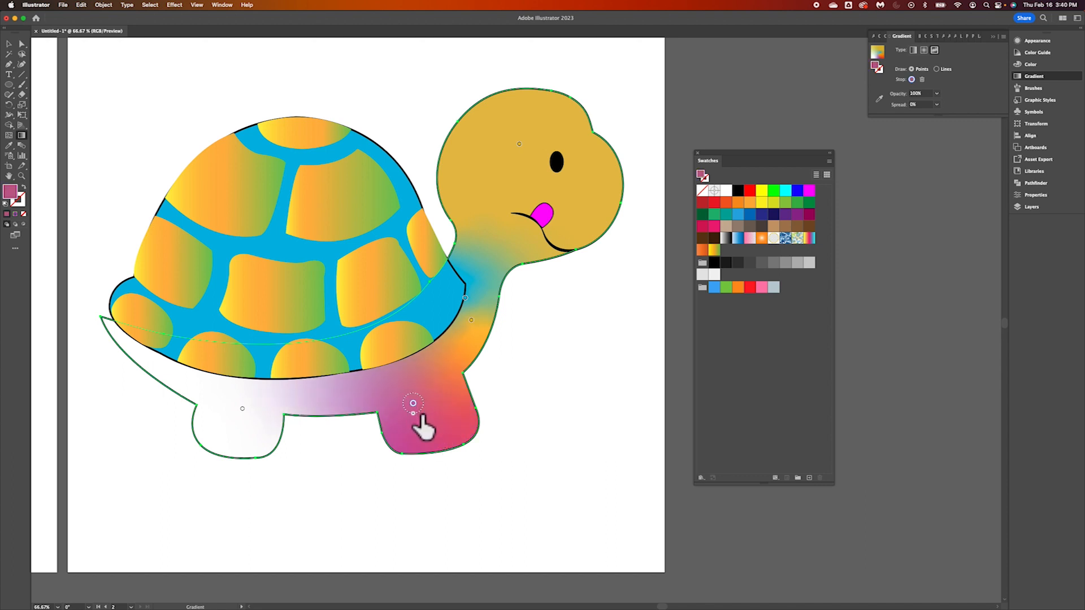
pyautogui.moveTo(413, 414); pyautogui.dragTo(417, 473)
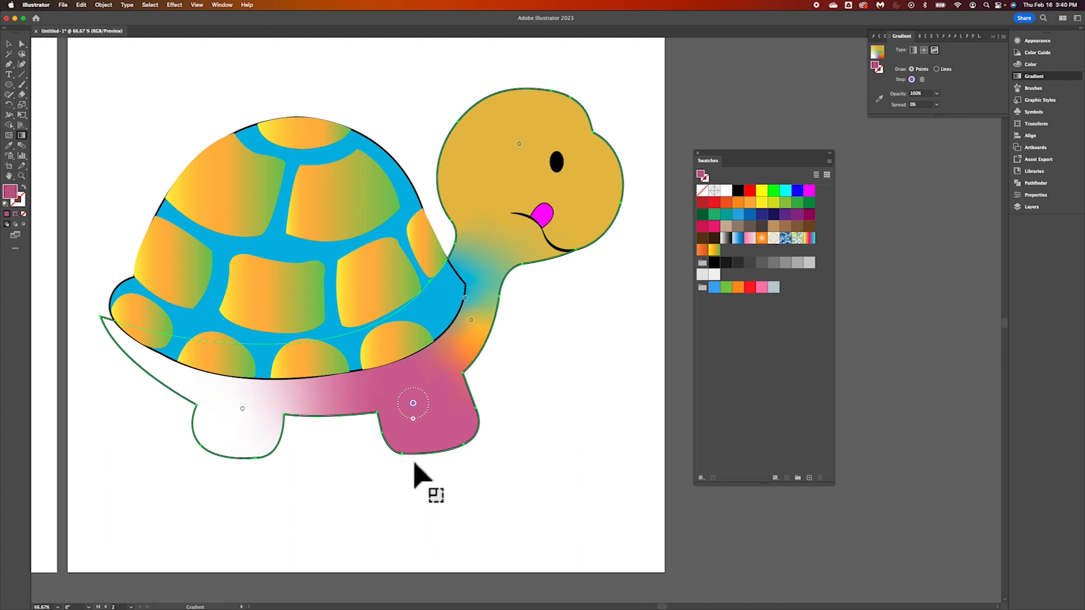
pyautogui.moveTo(243, 409); pyautogui.dragTo(228, 392)
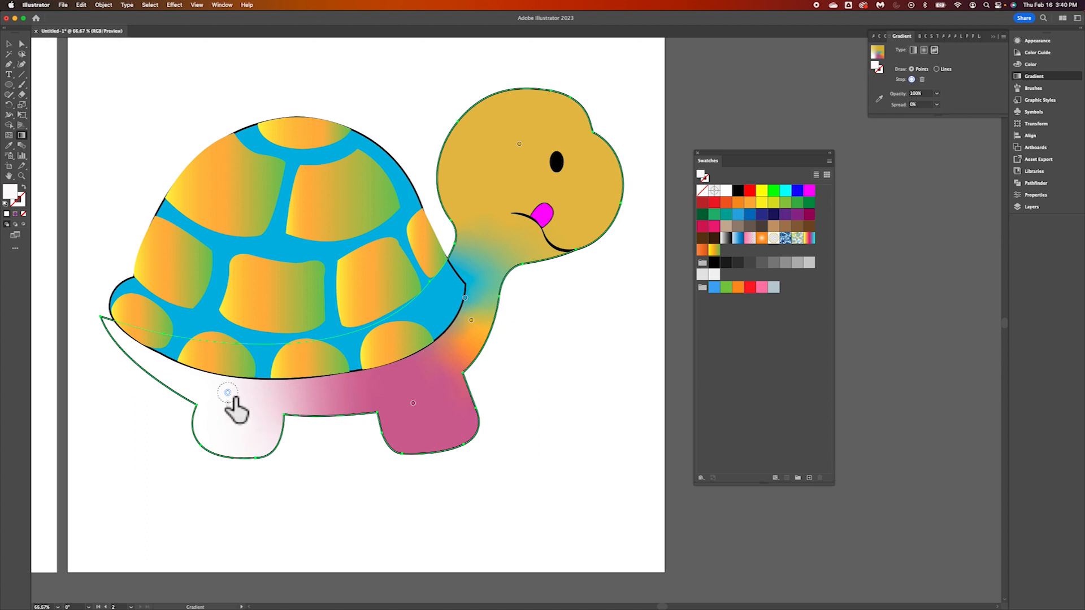
pyautogui.moveTo(229, 405)
pyautogui.mouseDown()
pyautogui.moveTo(229, 441)
pyautogui.moveTo(232, 407)
pyautogui.moveTo(235, 419)
pyautogui.mouseUp()
# Recolour the turtle's hind-leg gradient stop with a green swatch
pyautogui.hscroll(-3, 416, 390)
pyautogui.scroll(-2, 416, 389)
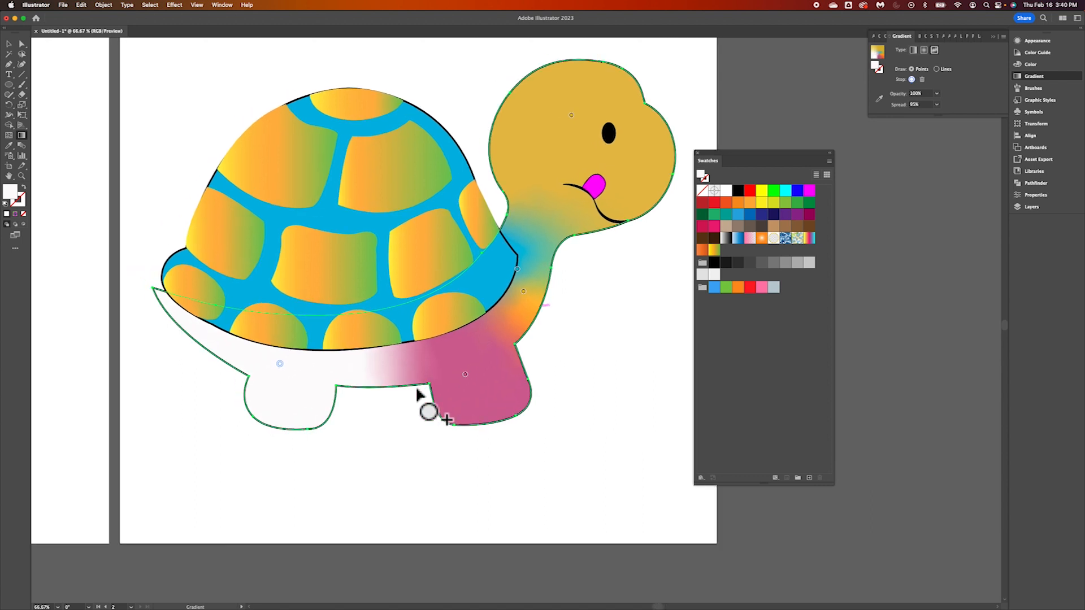
pyautogui.doubleClick(281, 366)
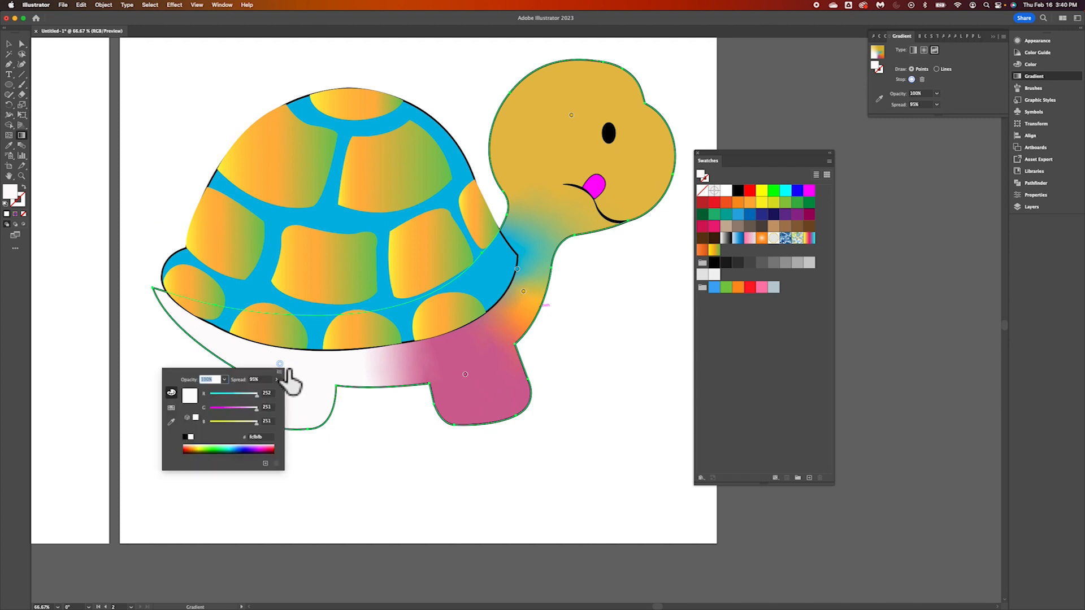
pyautogui.click(171, 408)
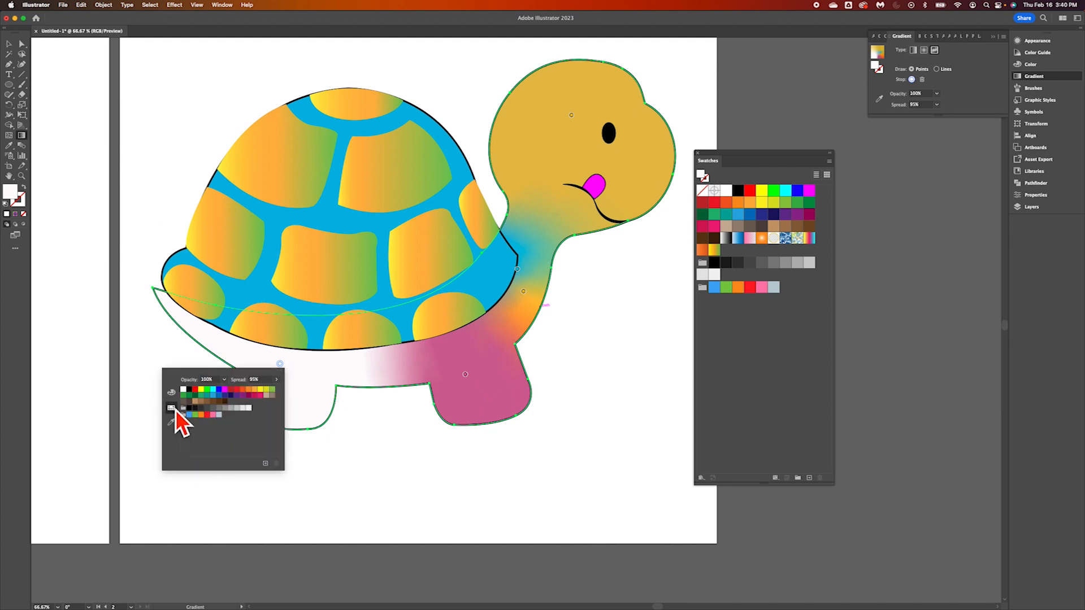
pyautogui.click(183, 396)
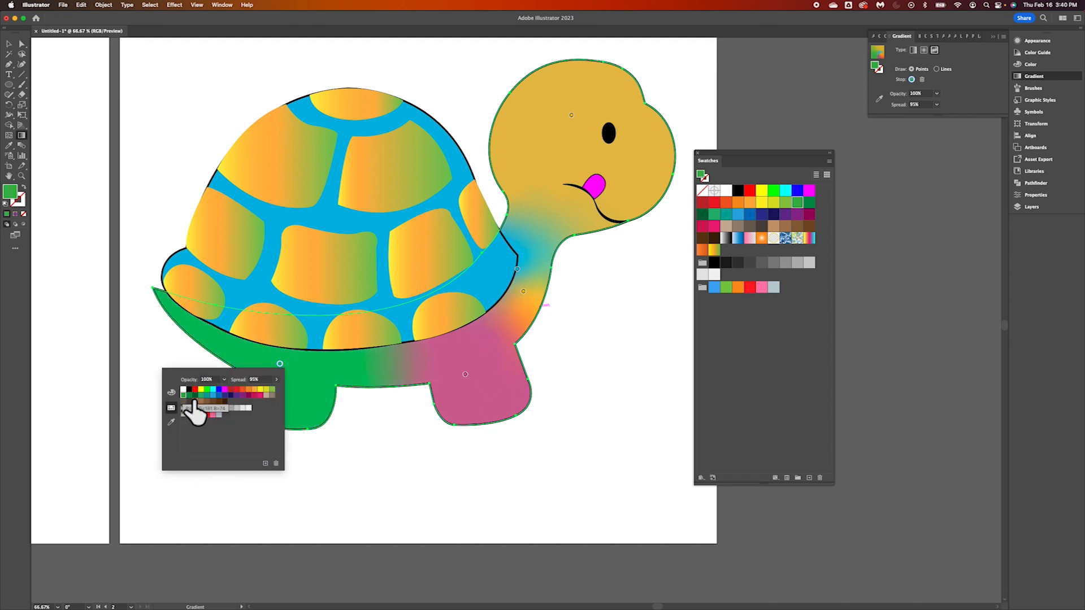
pyautogui.click(362, 468)
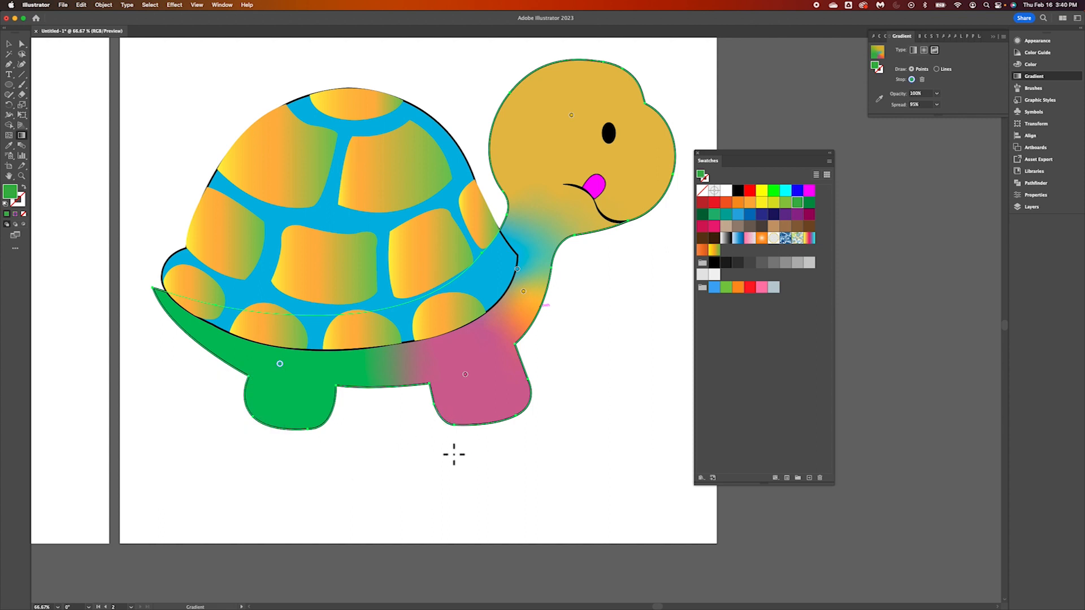
# Deselect the turtle's body and return to the Selection tool with both artboards in view
pyautogui.hscroll(-2, 453, 455)
pyautogui.press('v')
pyautogui.press('super+minus')
pyautogui.press('super+minus')
pyautogui.press('g')
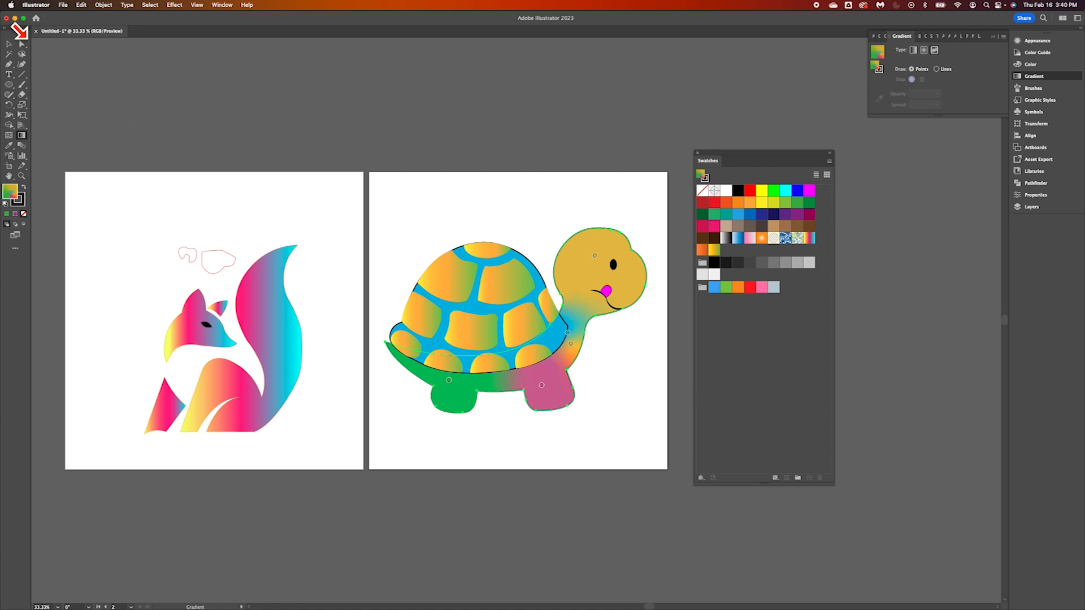
pyautogui.click(14, 45)
pyautogui.click(359, 205)
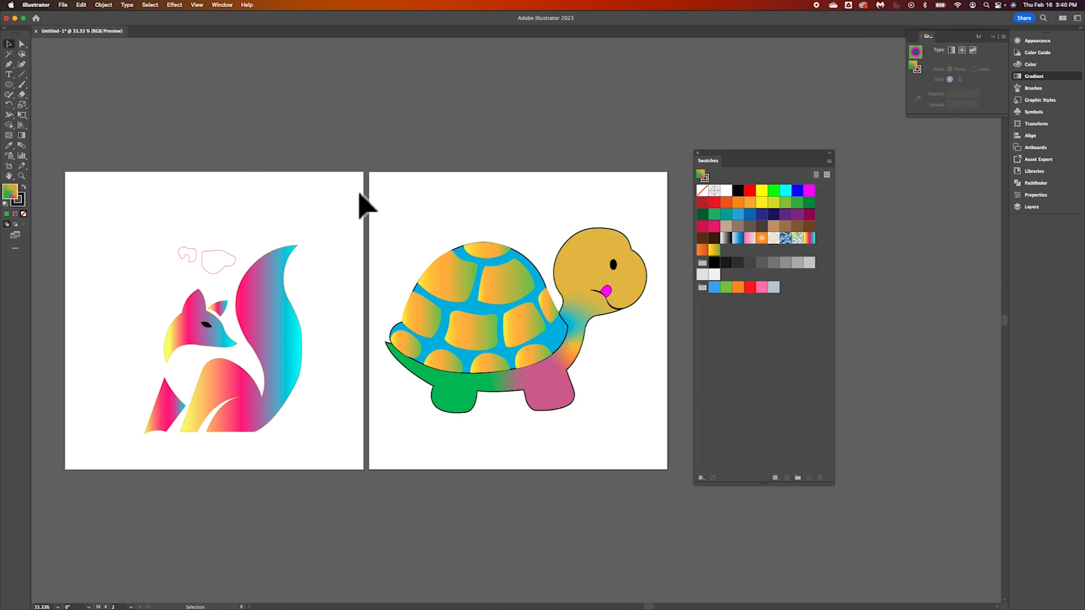
# Move the Swatches panel clear of the fox and turtle artboards
pyautogui.scroll(-3, 368, 235)
pyautogui.hscroll(-3, 368, 235)
pyautogui.hscroll(1, 364, 232)
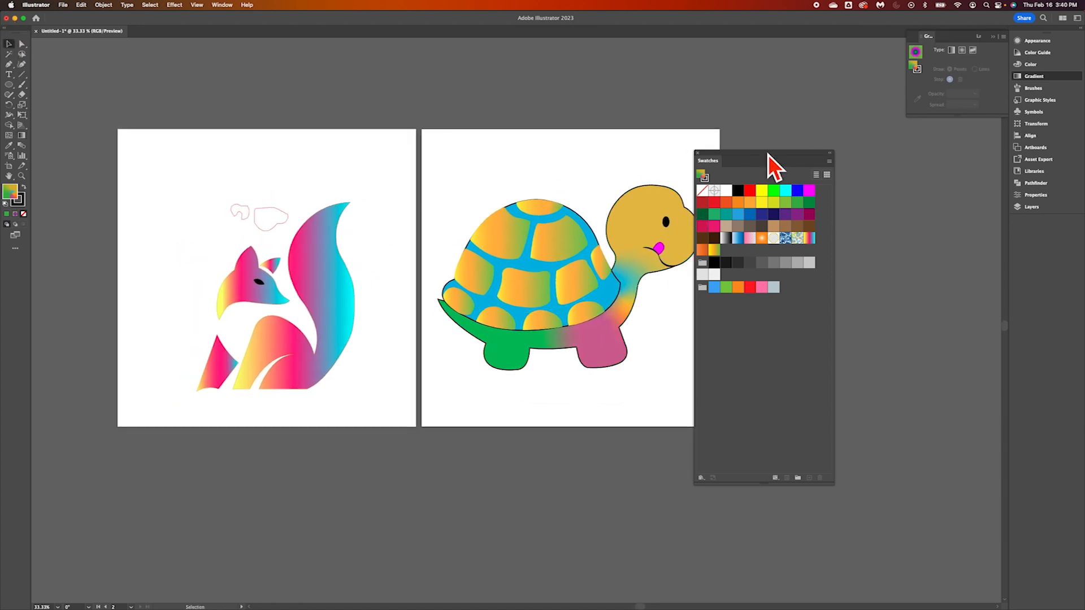
pyautogui.moveTo(768, 154); pyautogui.dragTo(922, 148)
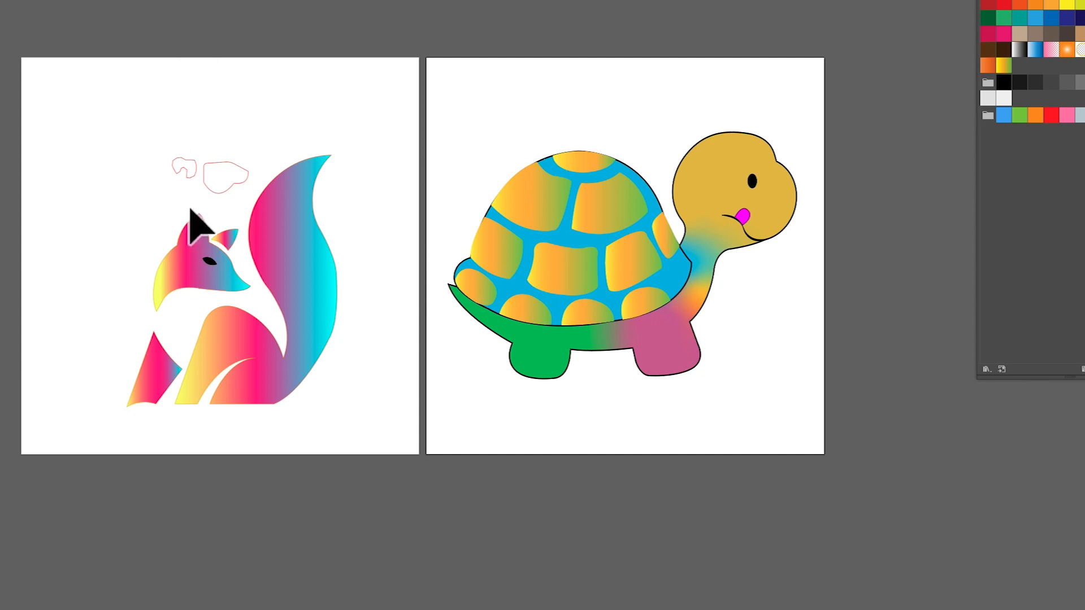
pyautogui.scroll(2, 194, 218)
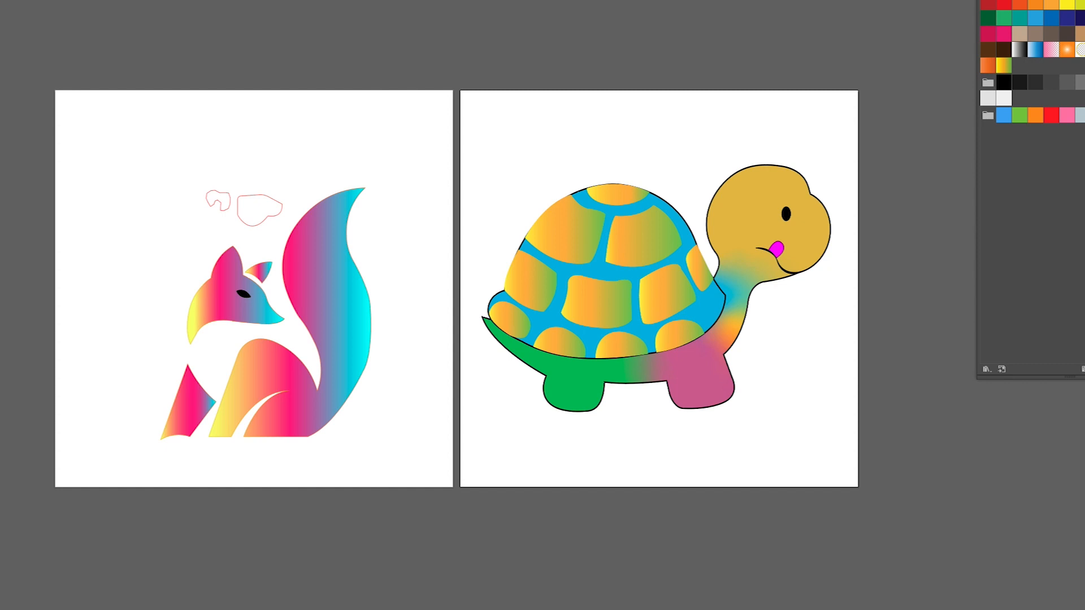
# Set up an Export As to the Desktop in JPEG (jpg) format, using artboards with all of them included
pyautogui.click(0, 0)
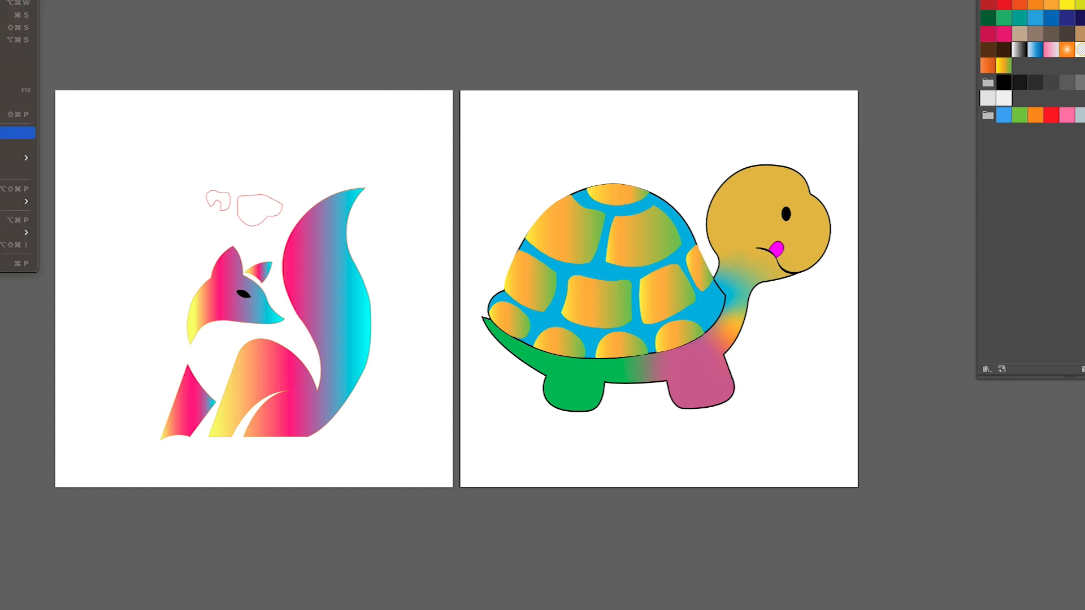
pyautogui.moveTo(17, 158)
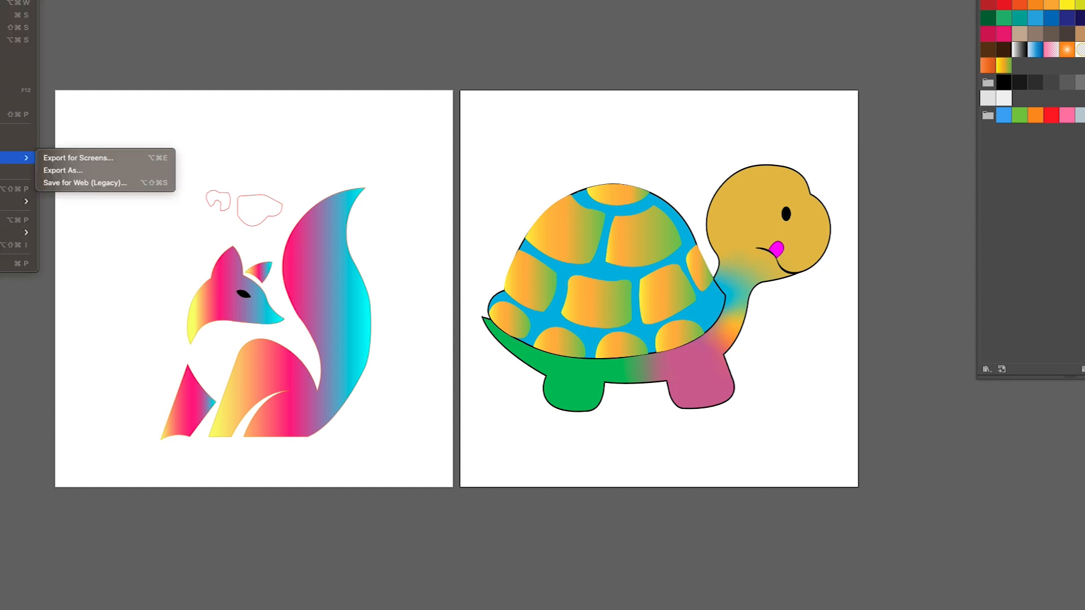
pyautogui.click(80, 176)
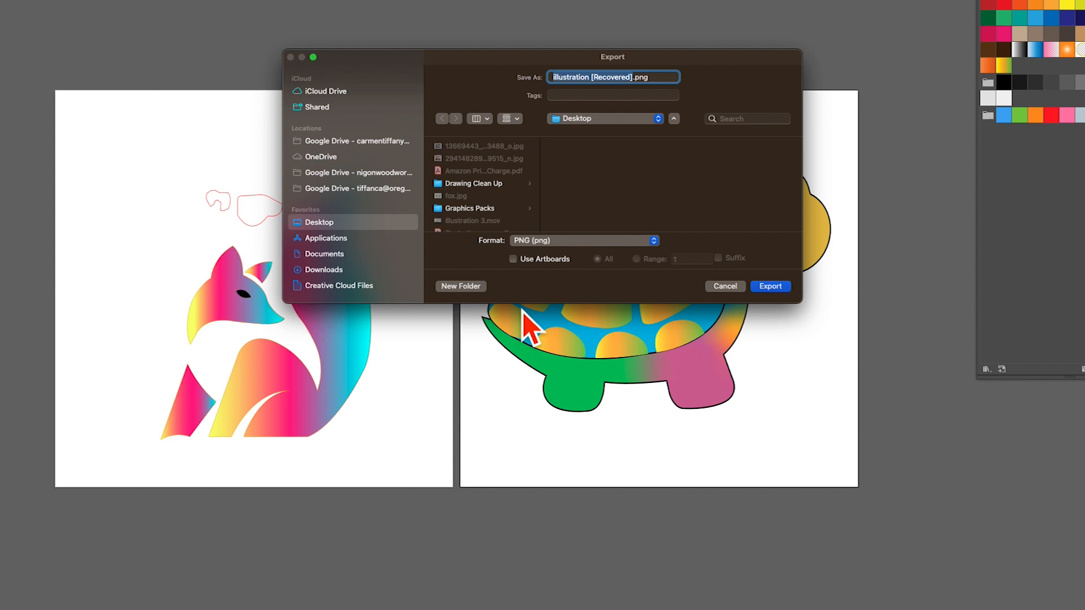
pyautogui.click(556, 247)
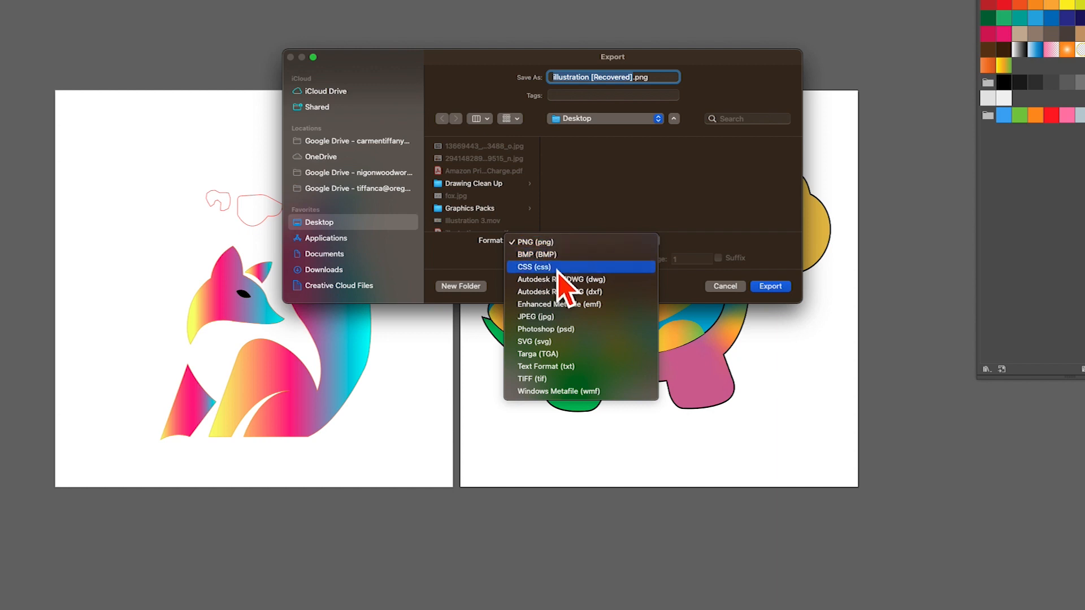
pyautogui.click(559, 316)
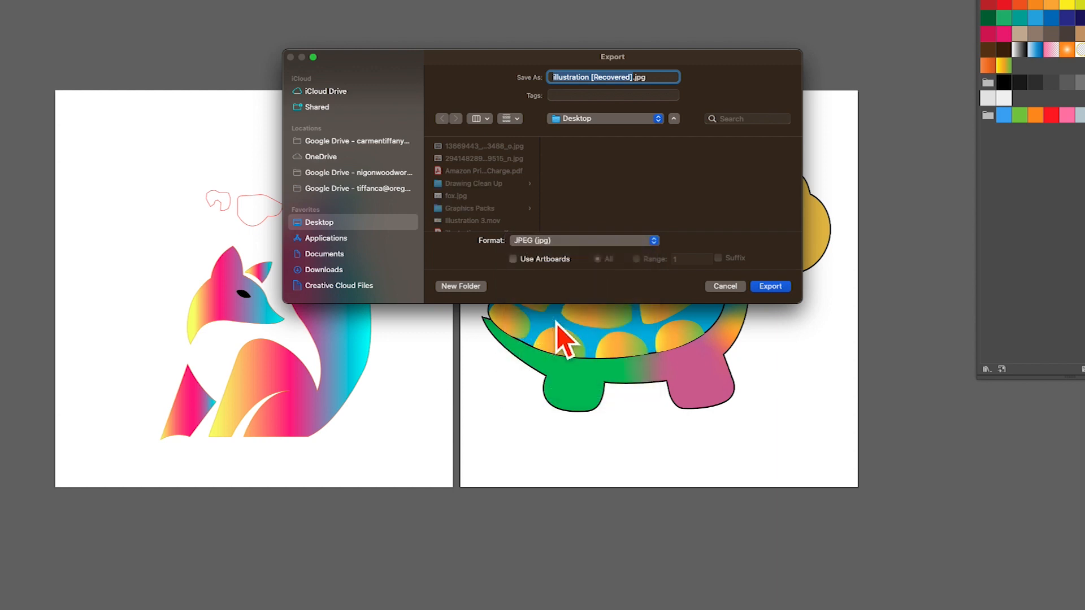
pyautogui.click(514, 259)
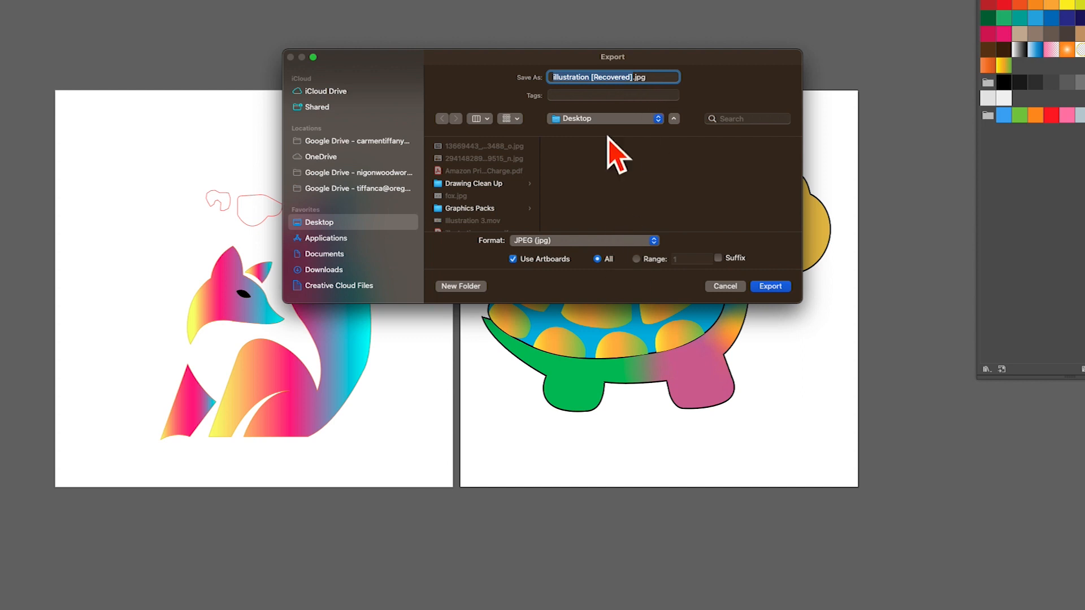
# Name the export illustrations and export it with RGB colour, quality 5 (Medium) and High (300 ppi) resolution
pyautogui.write('illu')
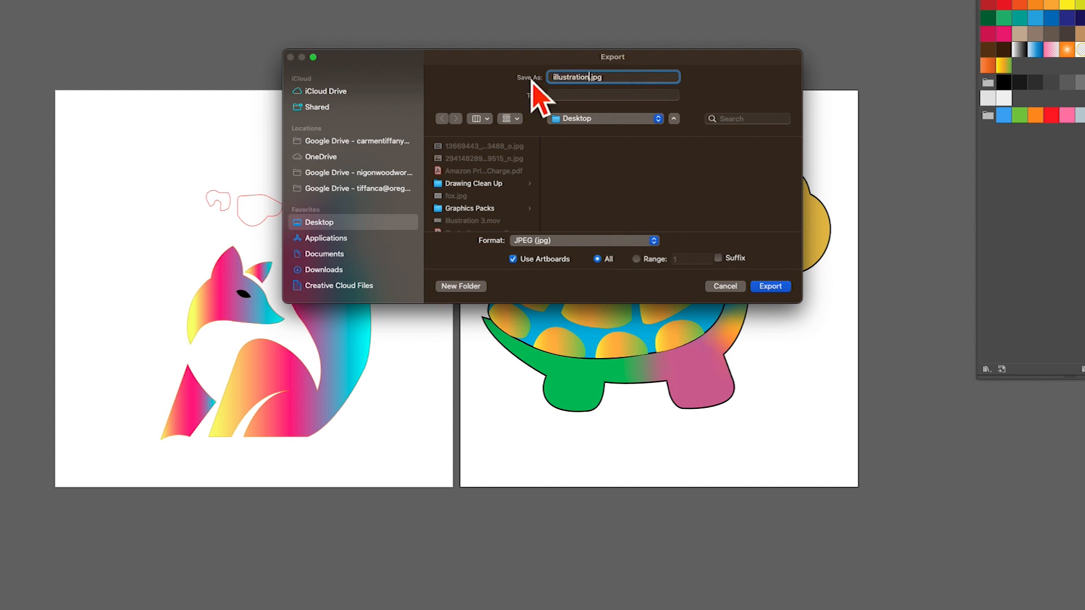
pyautogui.click(784, 289)
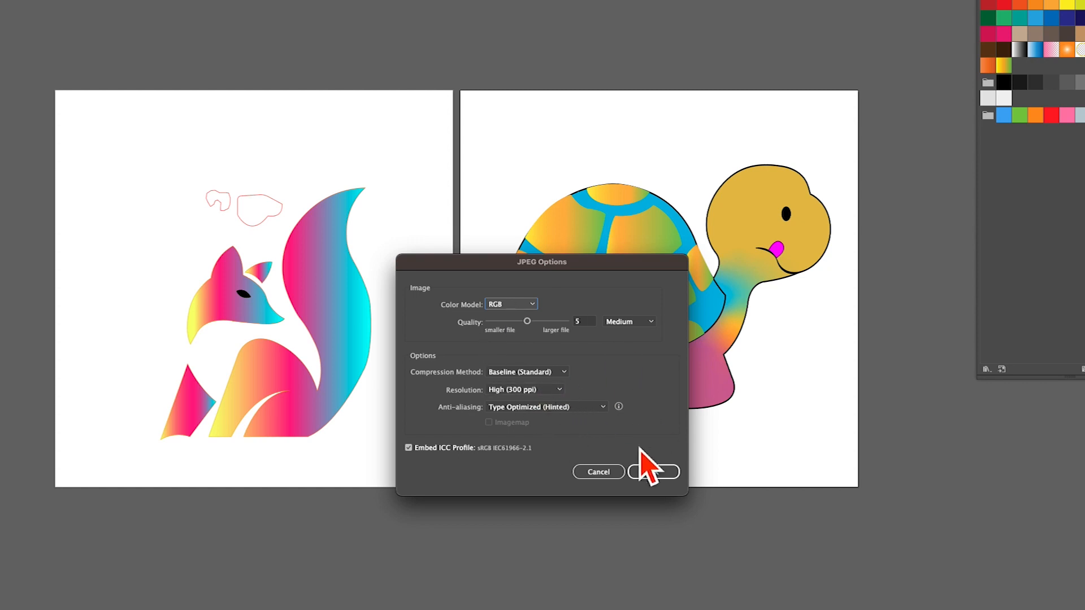
pyautogui.click(672, 475)
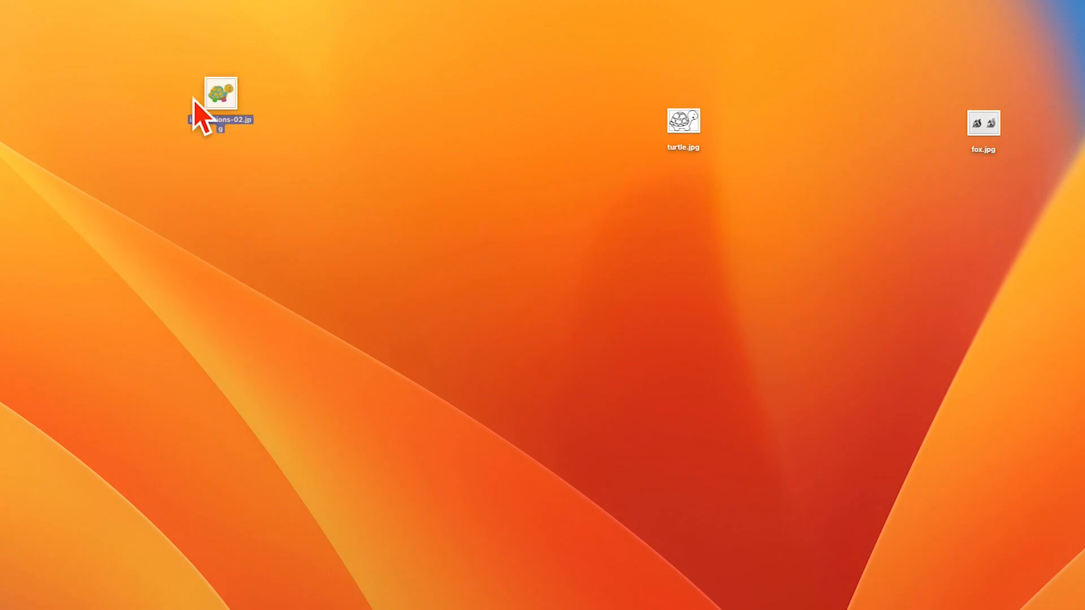
# On the desktop, place the exported illustrations-01.jpg and illustrations-02.jpg side by side and preview each image
pyautogui.moveTo(194, 109); pyautogui.dragTo(124, 119)
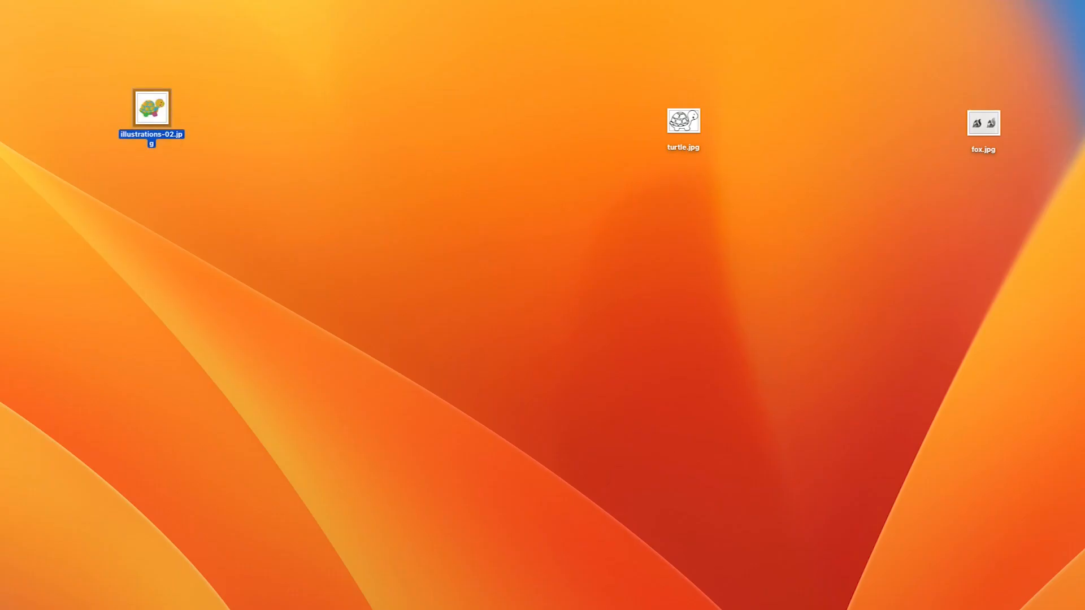
pyautogui.moveTo(954, 226); pyautogui.dragTo(274, 103)
pyautogui.doubleClick(263, 109)
pyautogui.press('space')
pyautogui.click(167, 116)
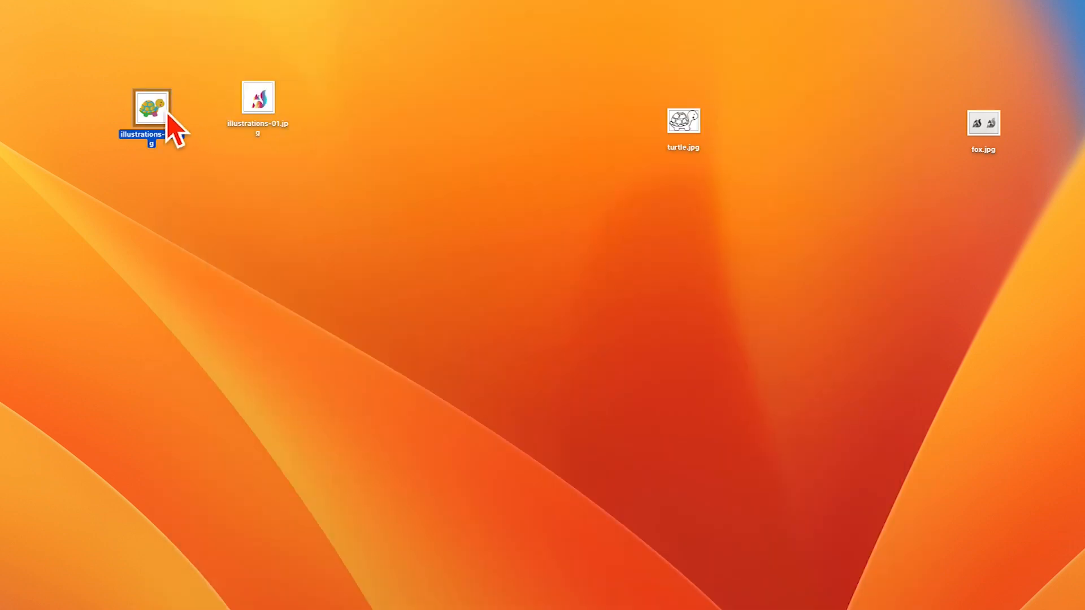
pyautogui.press('space')
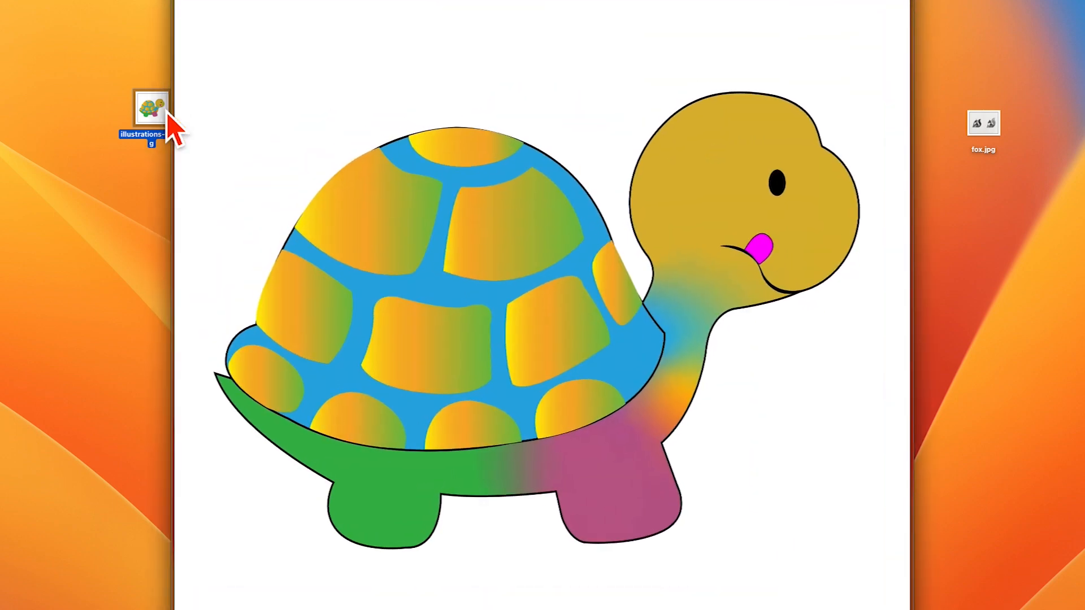
pyautogui.press('space')
pyautogui.click(374, 221)
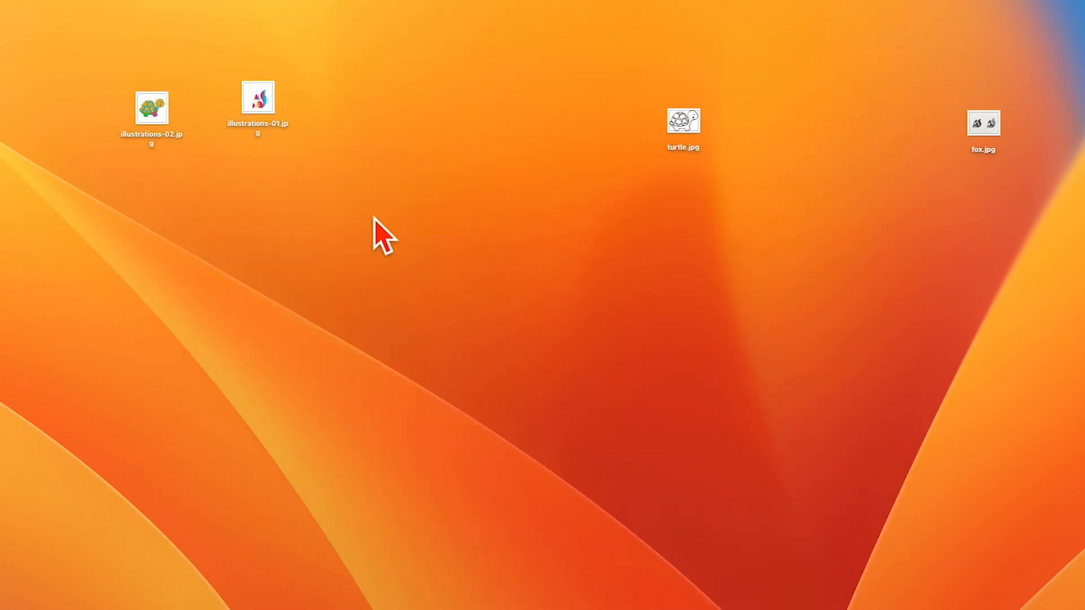